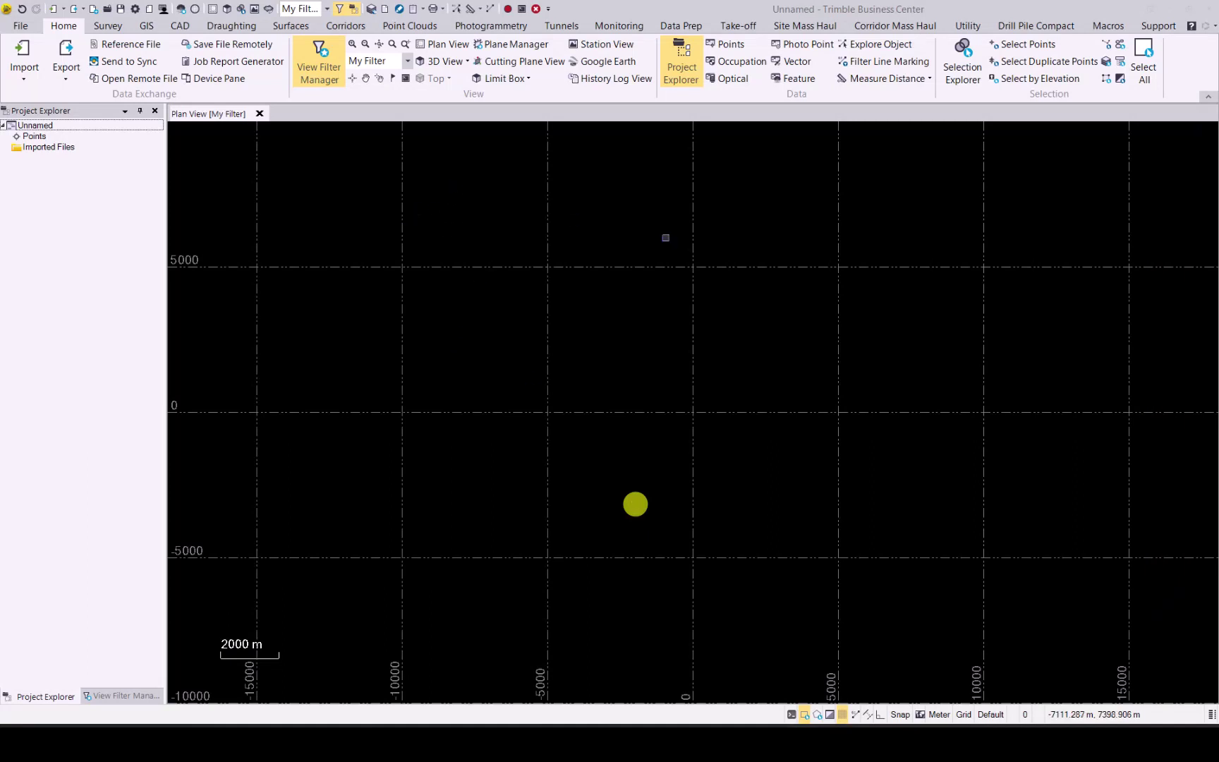
pyautogui.click(1159, 25)
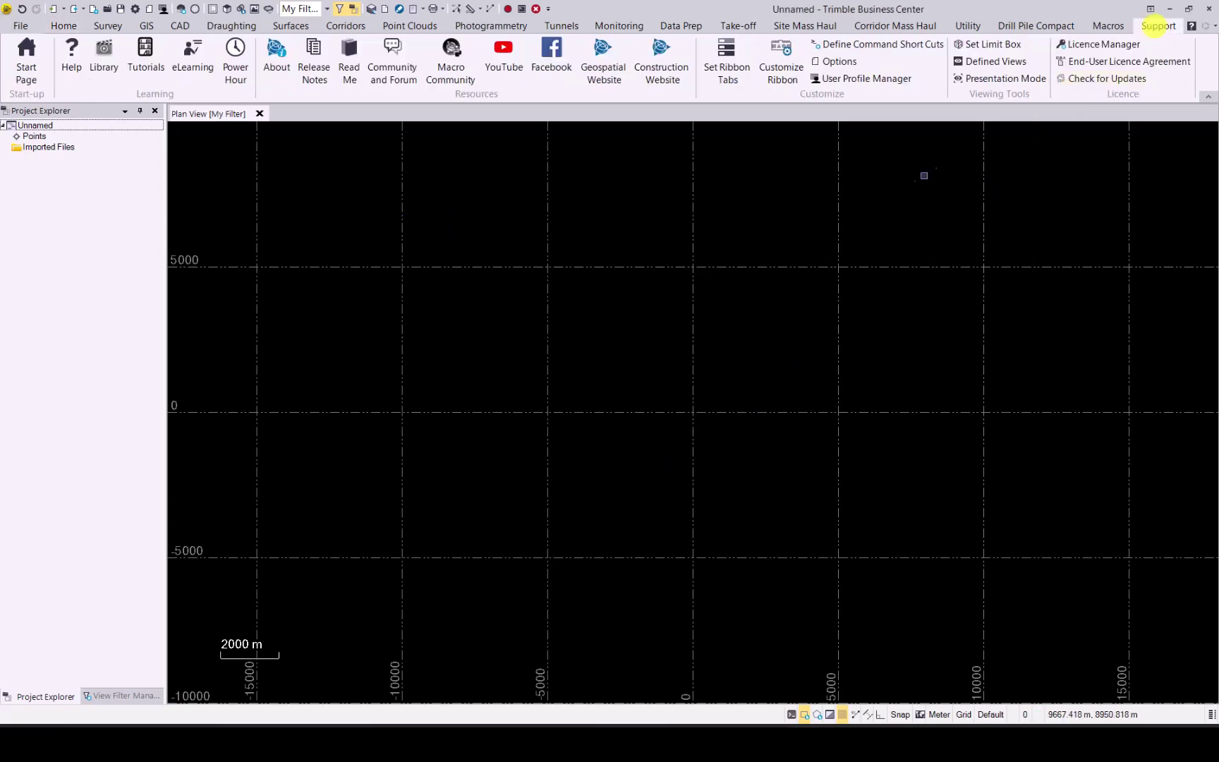
pyautogui.click(860, 79)
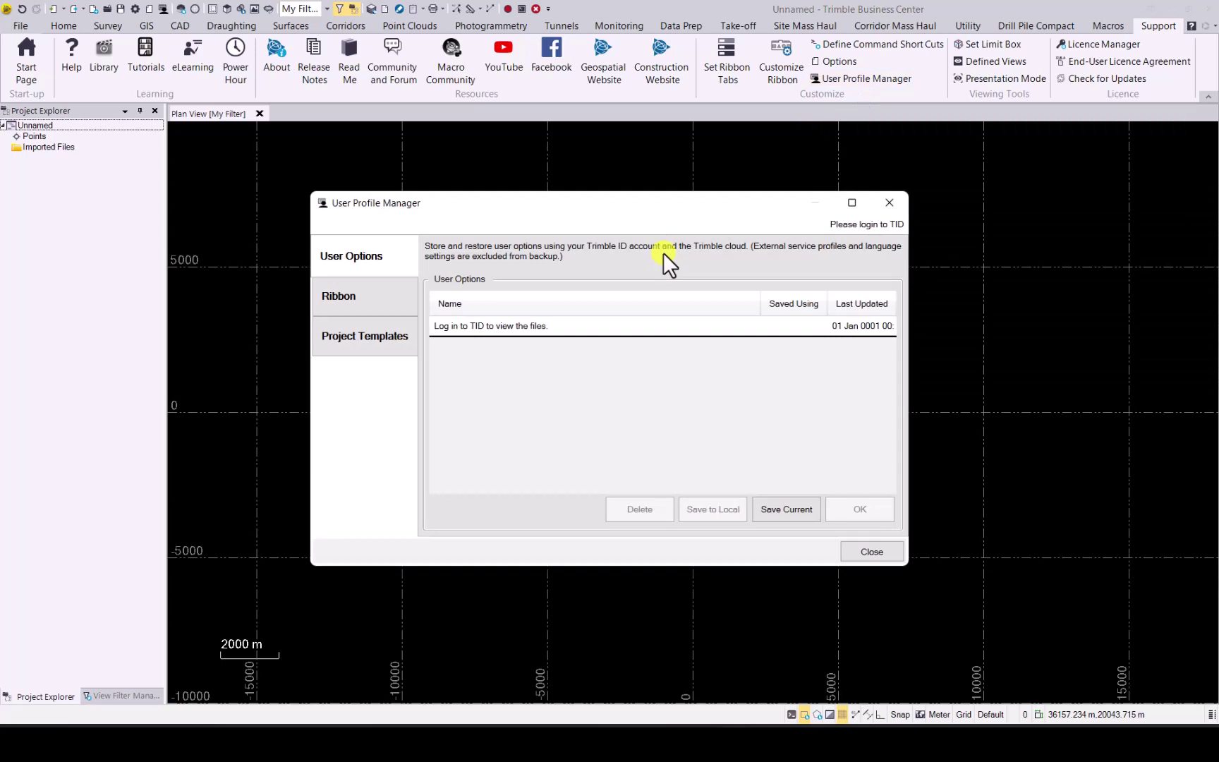
pyautogui.moveTo(591, 199); pyautogui.dragTo(604, 171)
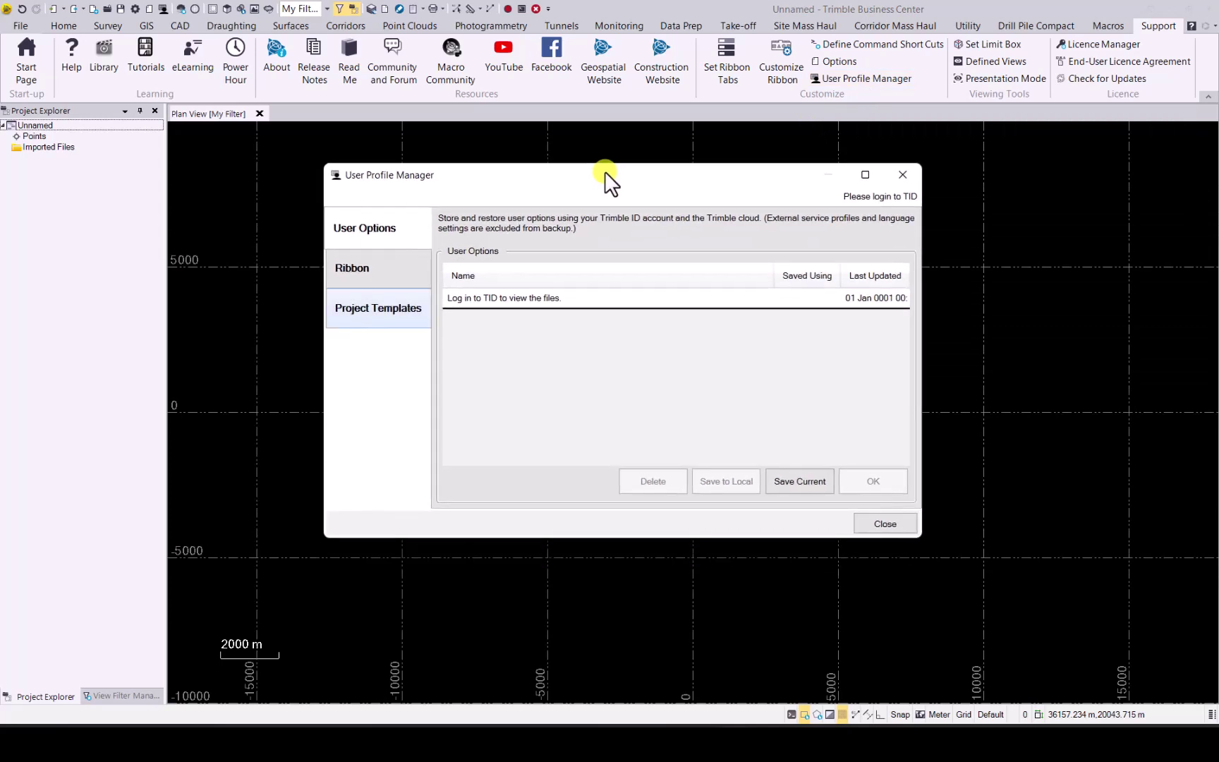
pyautogui.click(386, 266)
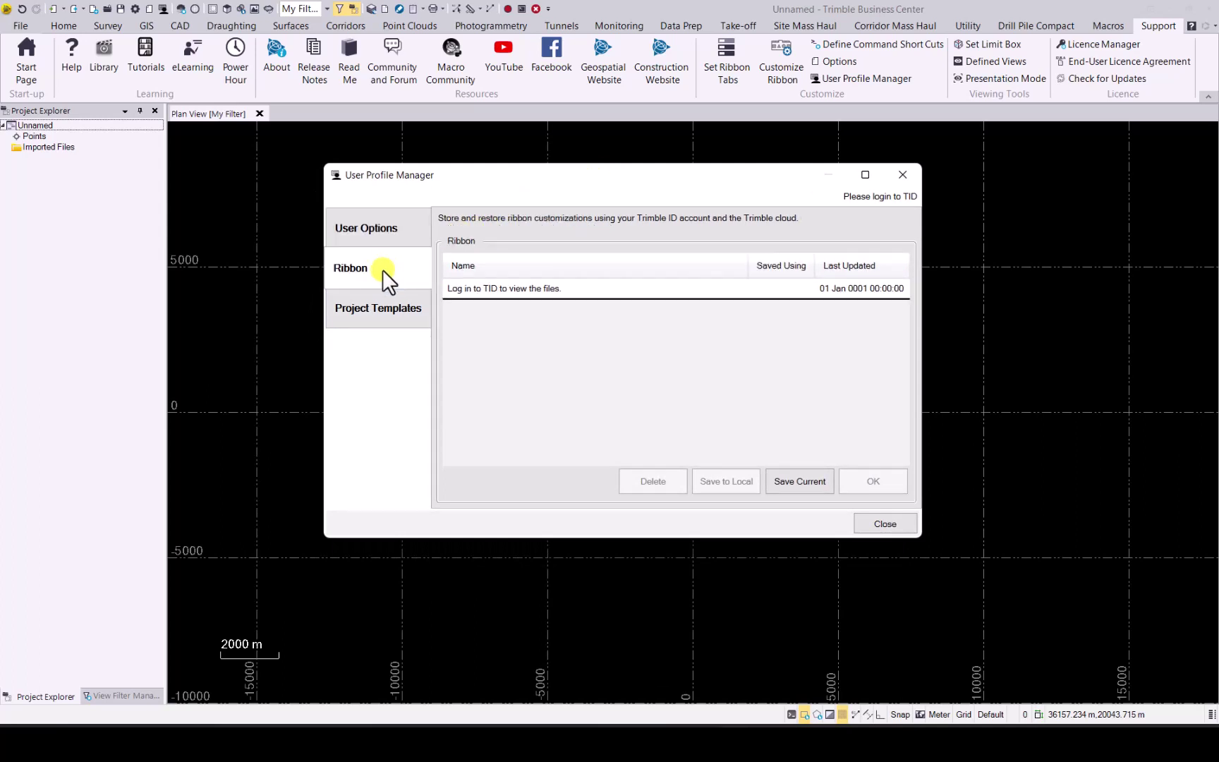
pyautogui.click(362, 314)
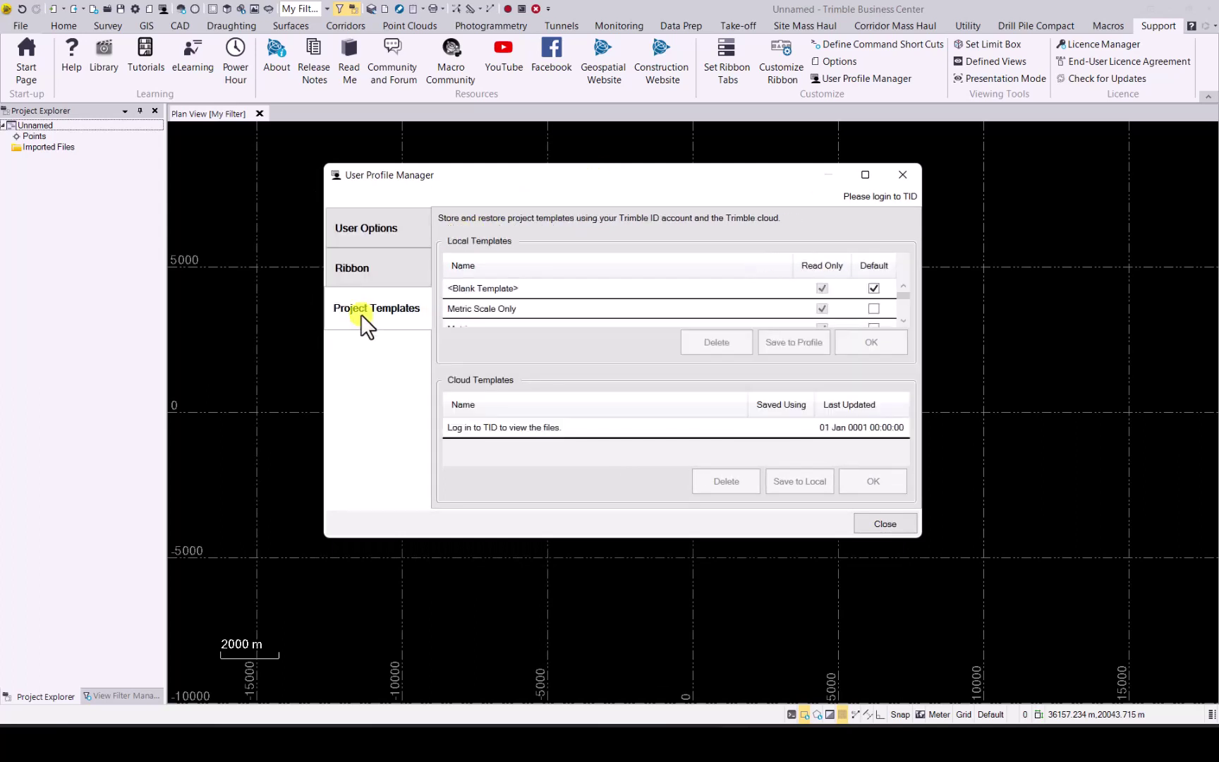
pyautogui.click(378, 234)
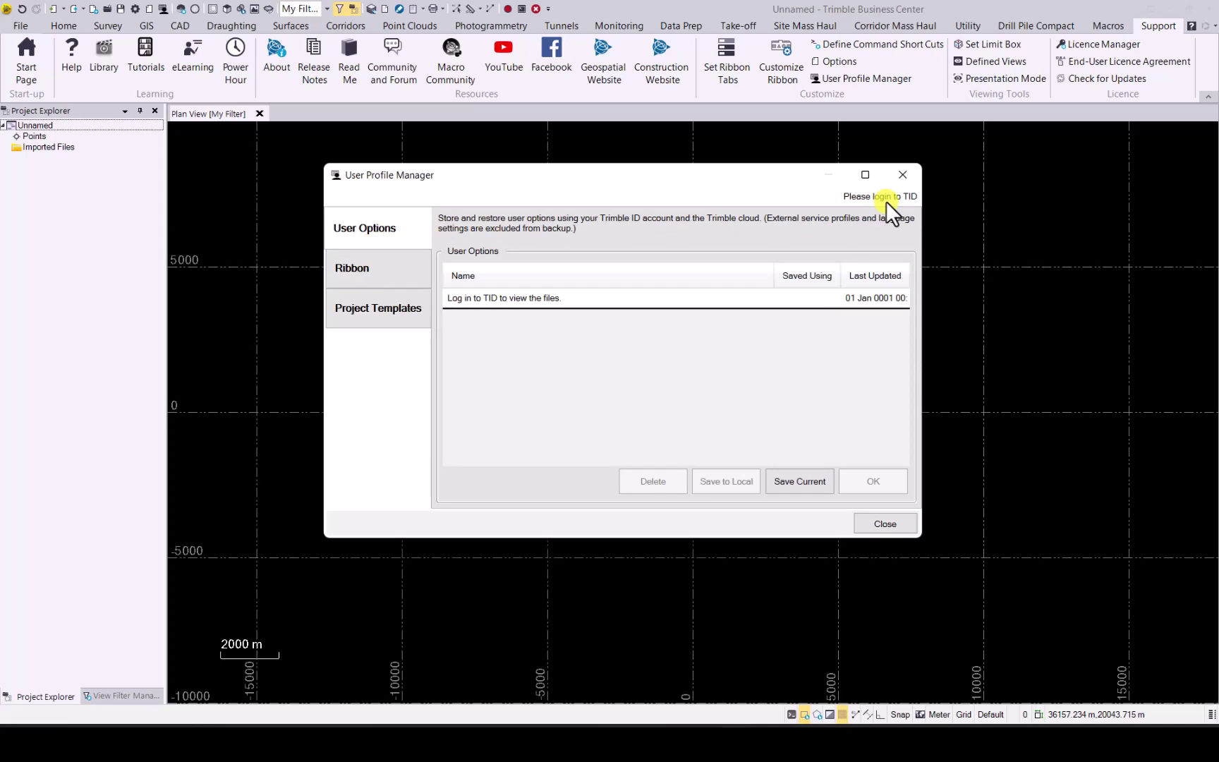
# Step: Log in to Trimble Identity (TID) from the account menu, then confirm the signed-in account
pyautogui.click(886, 522)
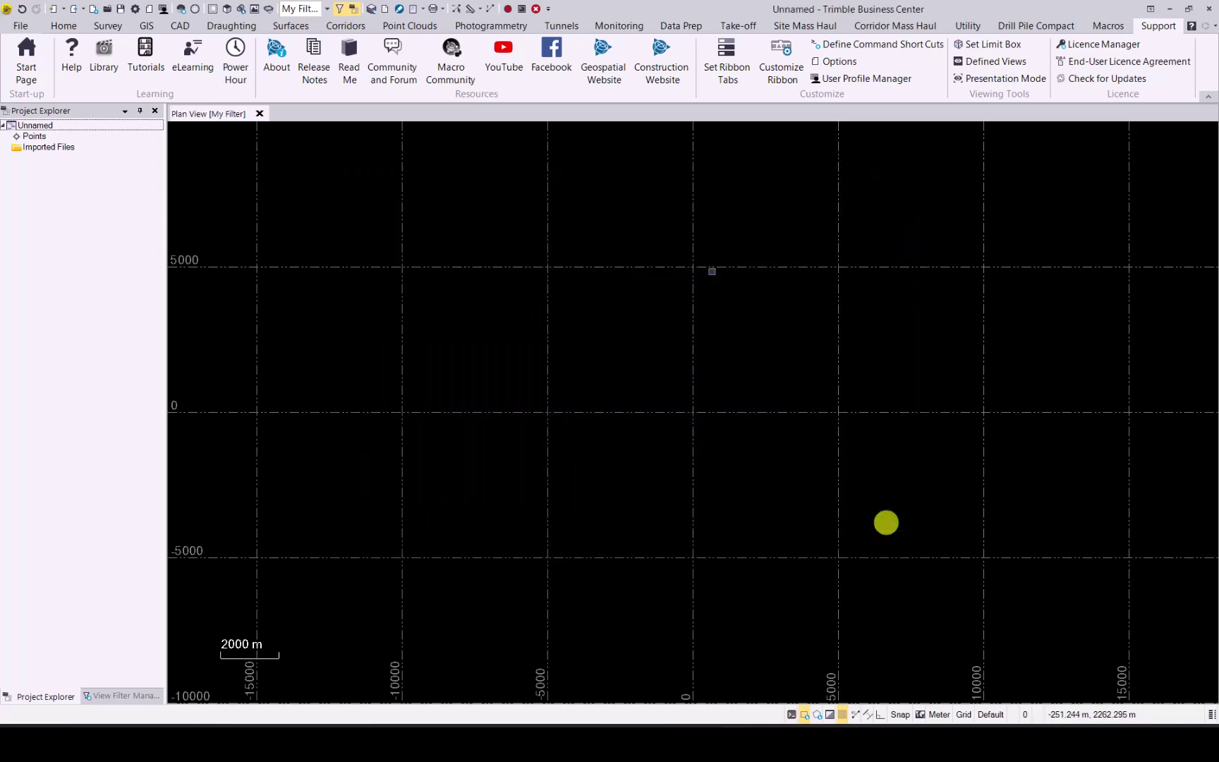
pyautogui.click(1208, 26)
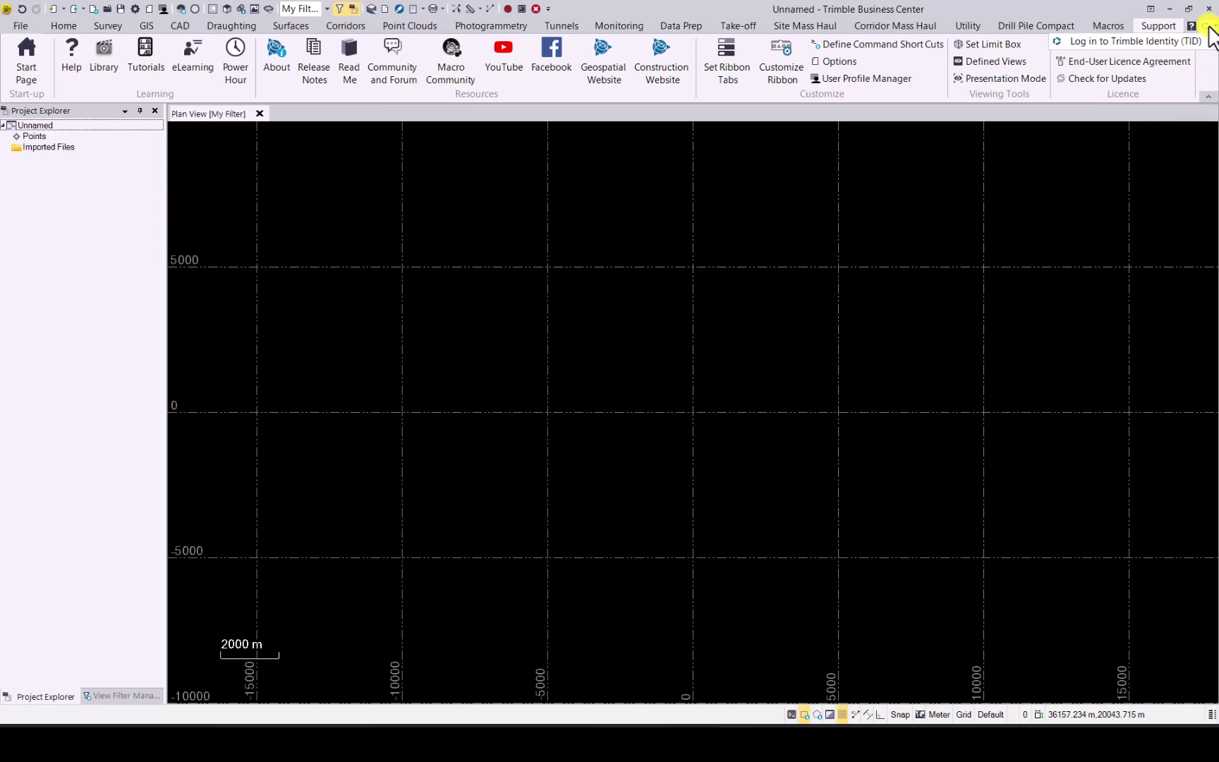
pyautogui.click(1118, 42)
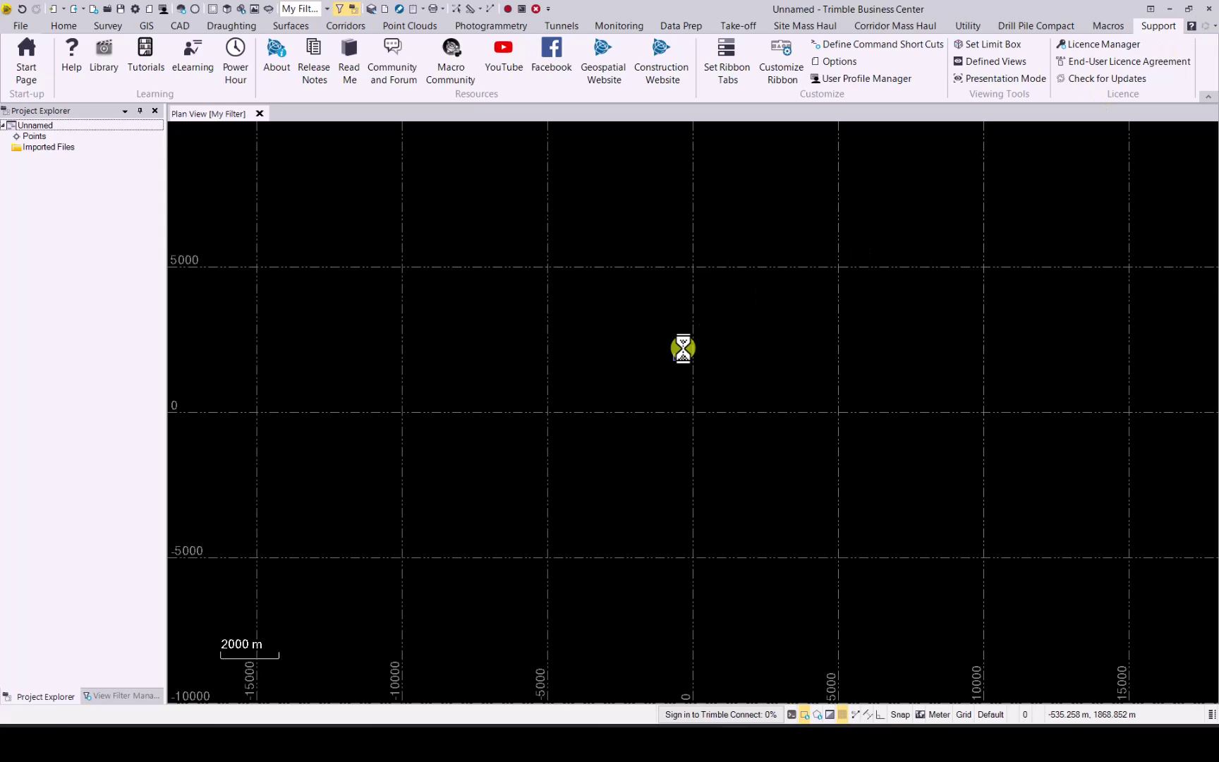
pyautogui.click(1213, 28)
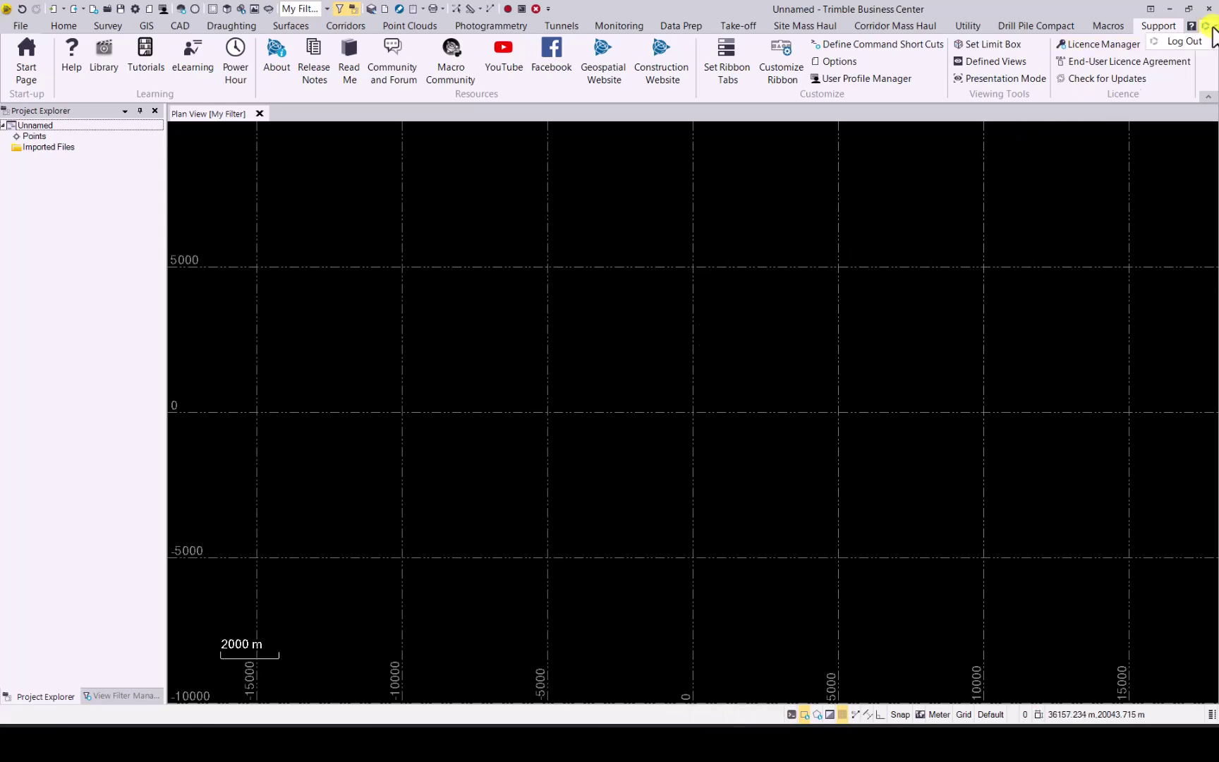
pyautogui.click(1211, 28)
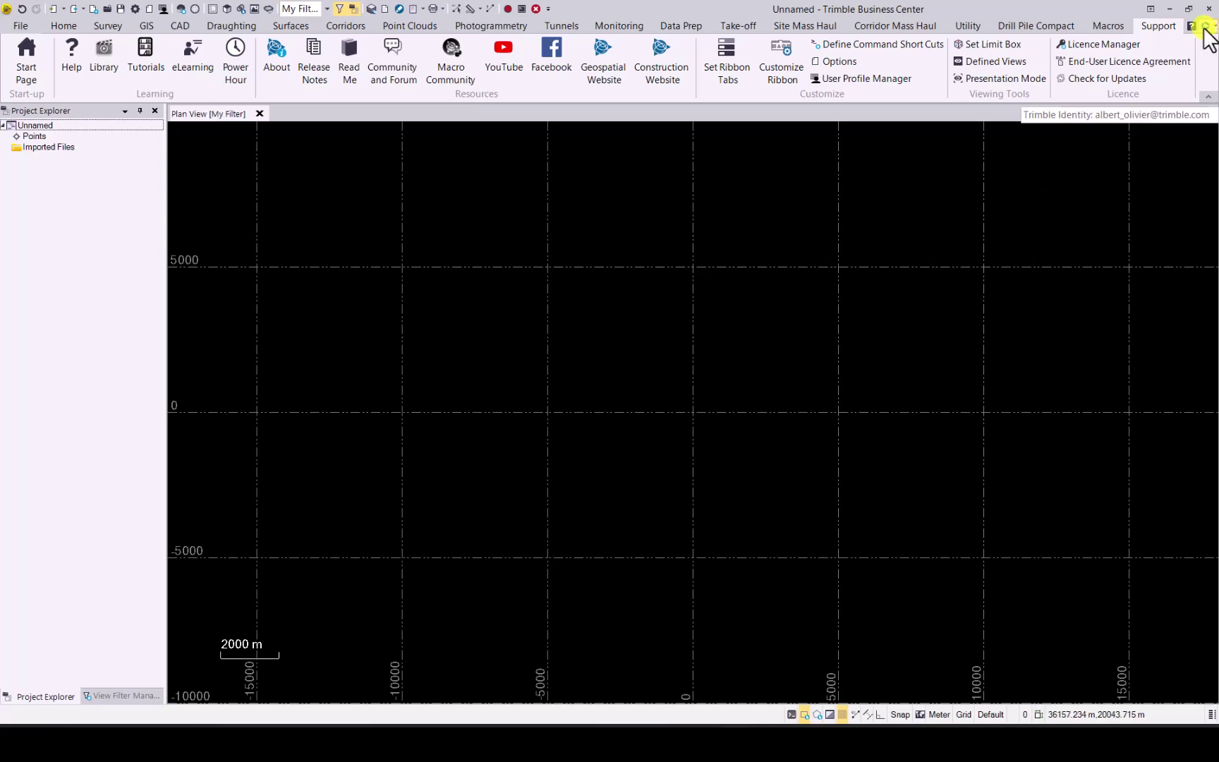
# Step: Reopen the User Profile Manager, move its window, and close it again
pyautogui.click(879, 76)
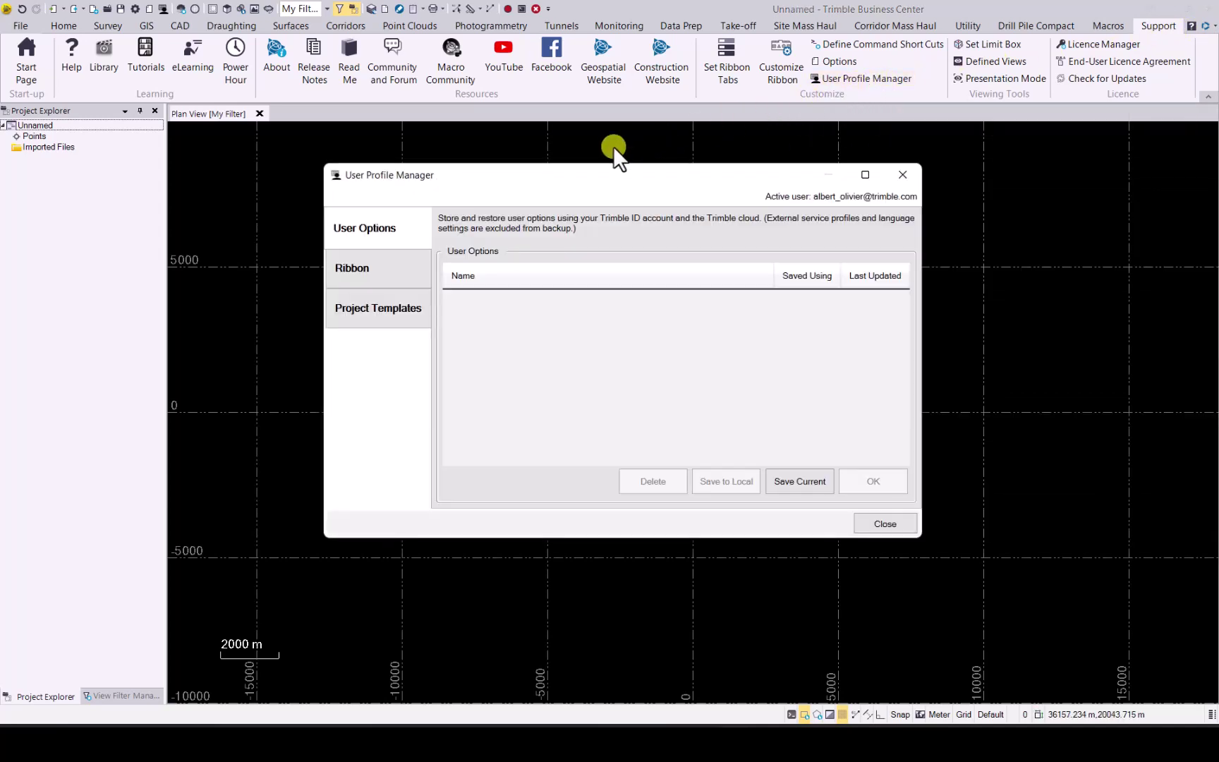
pyautogui.moveTo(496, 177); pyautogui.dragTo(425, 163)
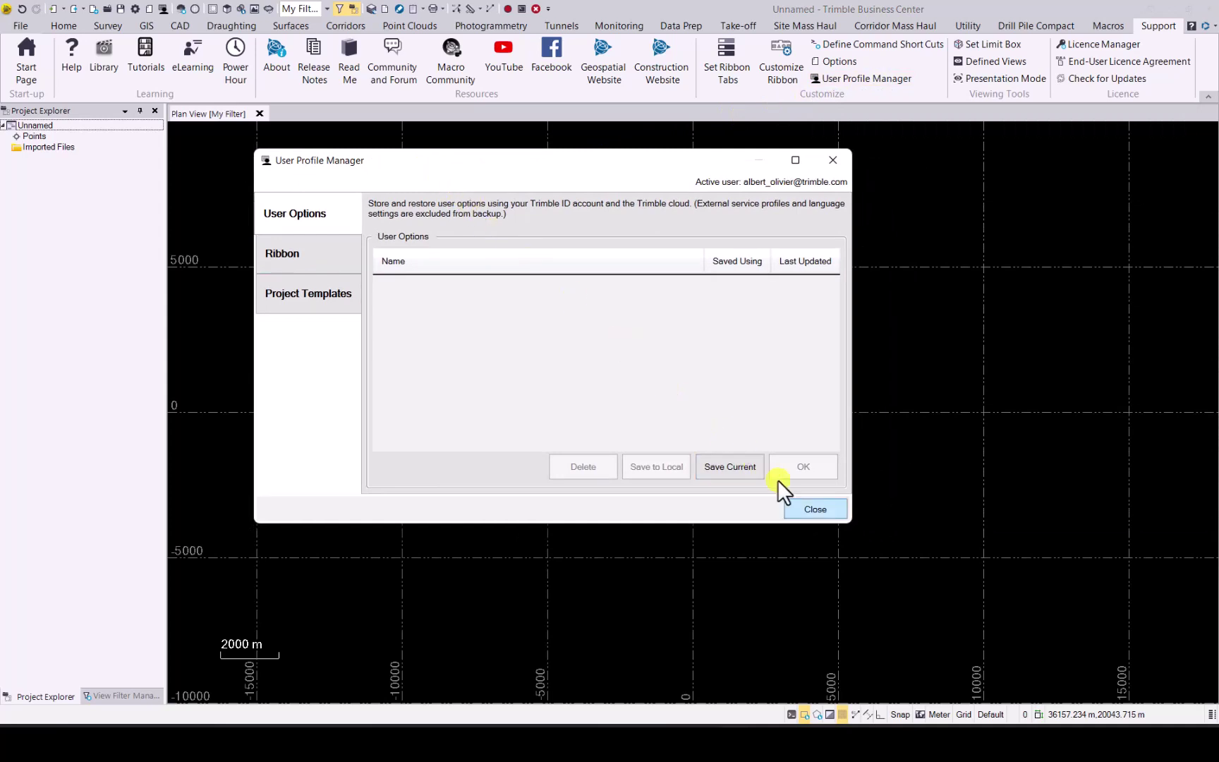
pyautogui.click(812, 508)
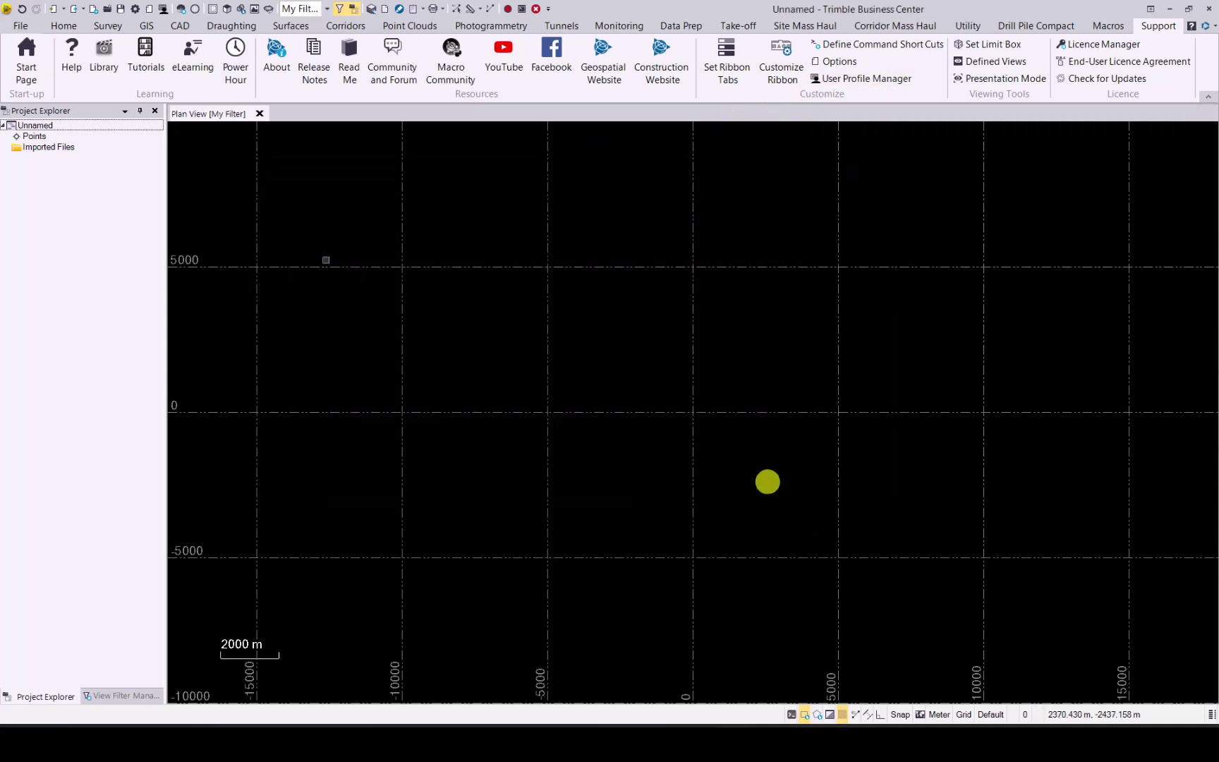
# Step: In Options > Point Clouds, enter 64 for the rendering cache, which clamps to 31.84 GB
pyautogui.click(21, 26)
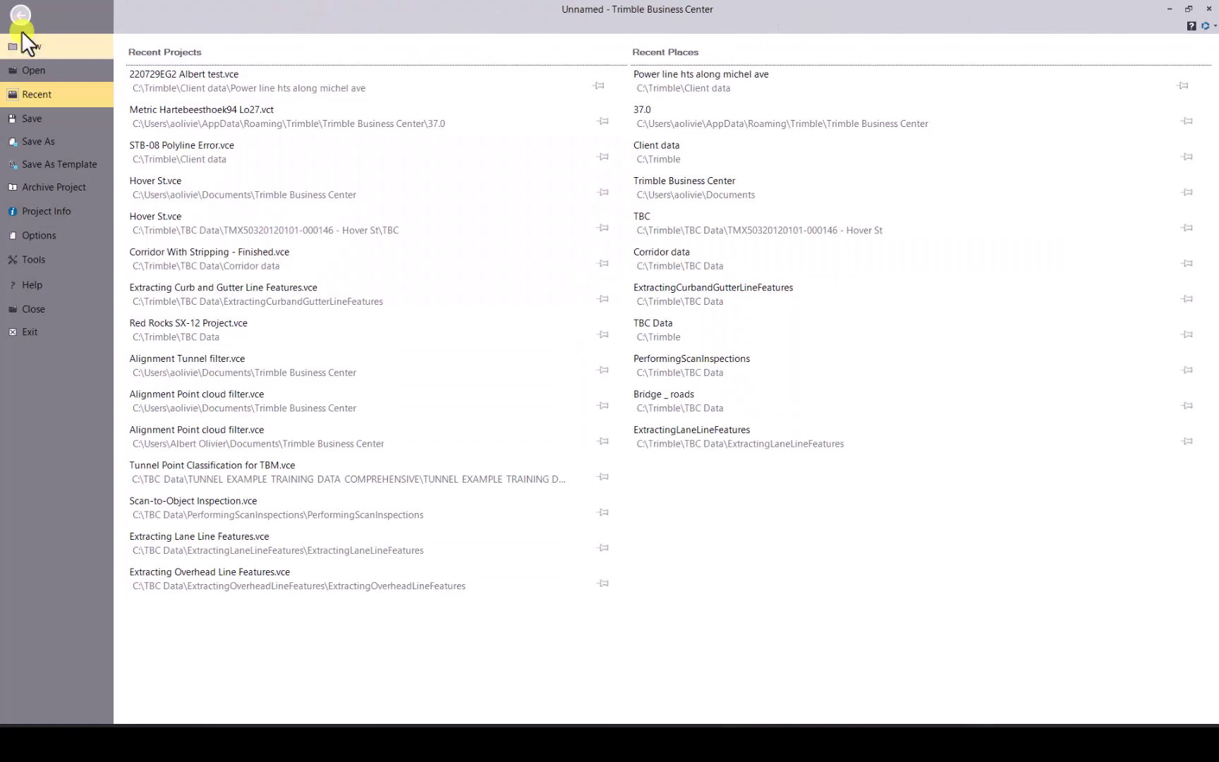
pyautogui.click(31, 237)
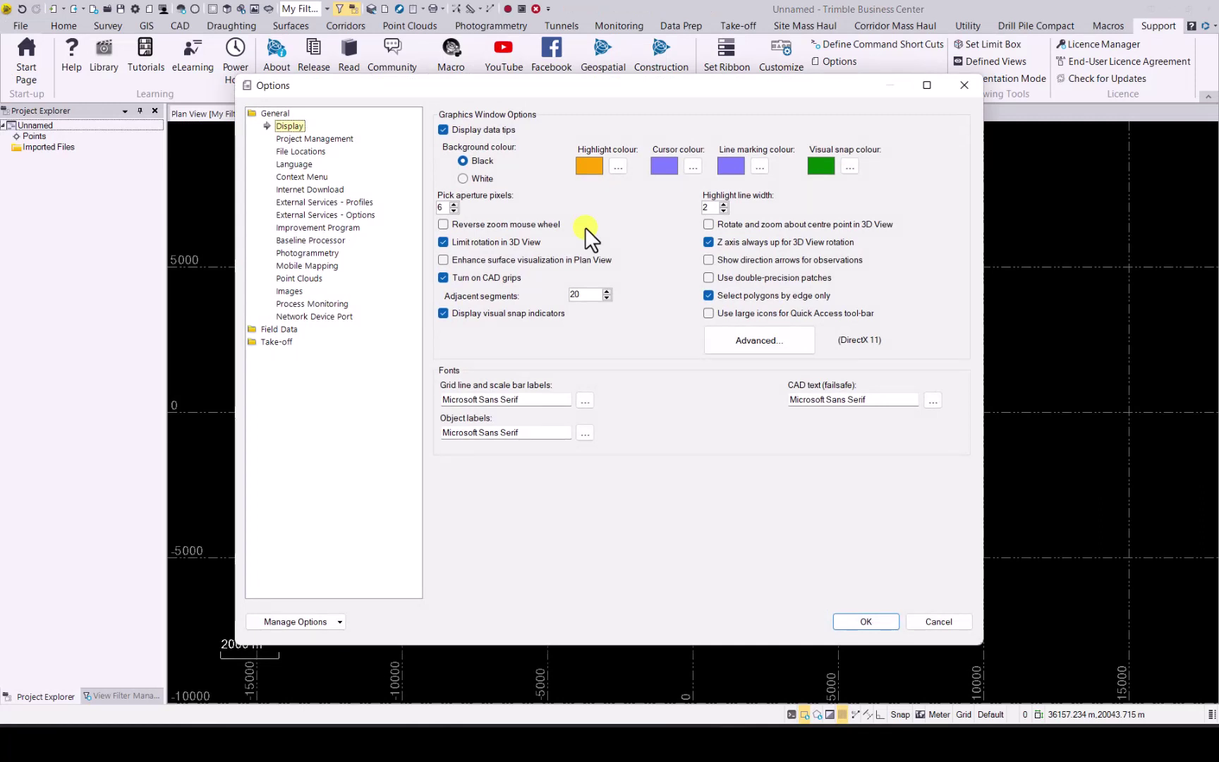
pyautogui.click(306, 278)
pyautogui.click(502, 238)
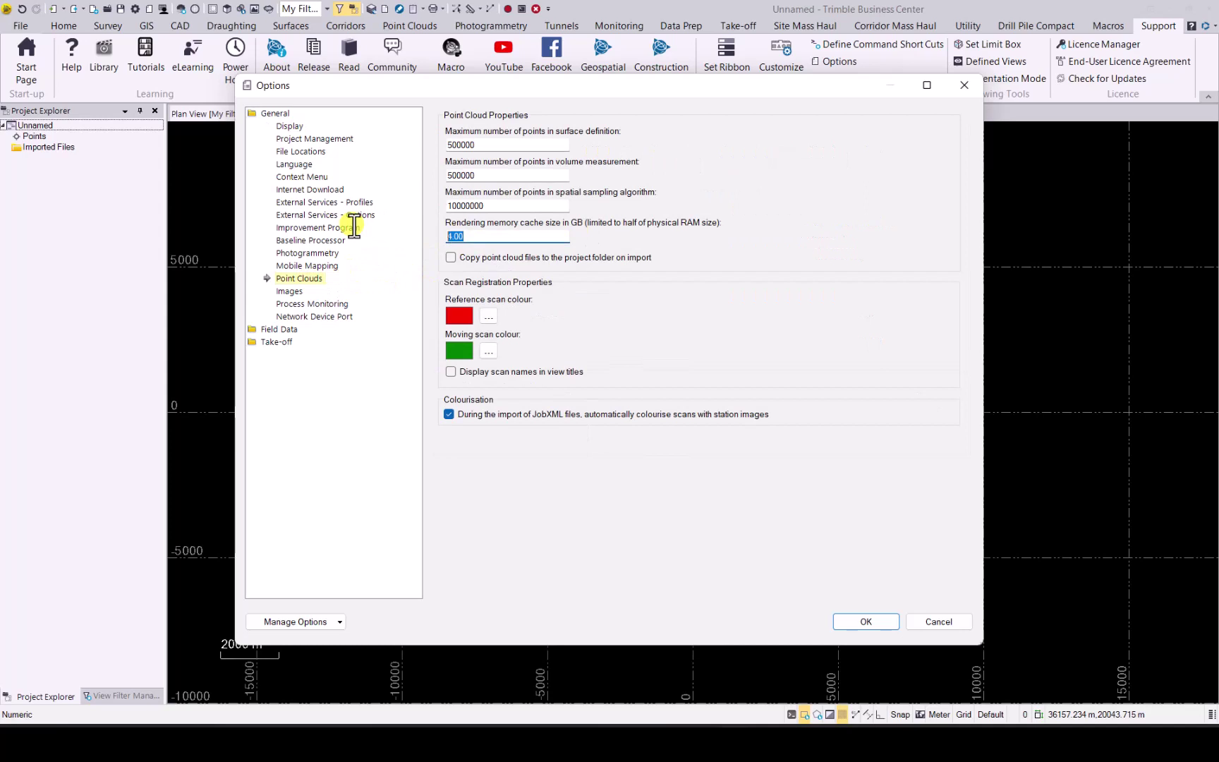
pyautogui.write('64')
pyautogui.press('Tab')
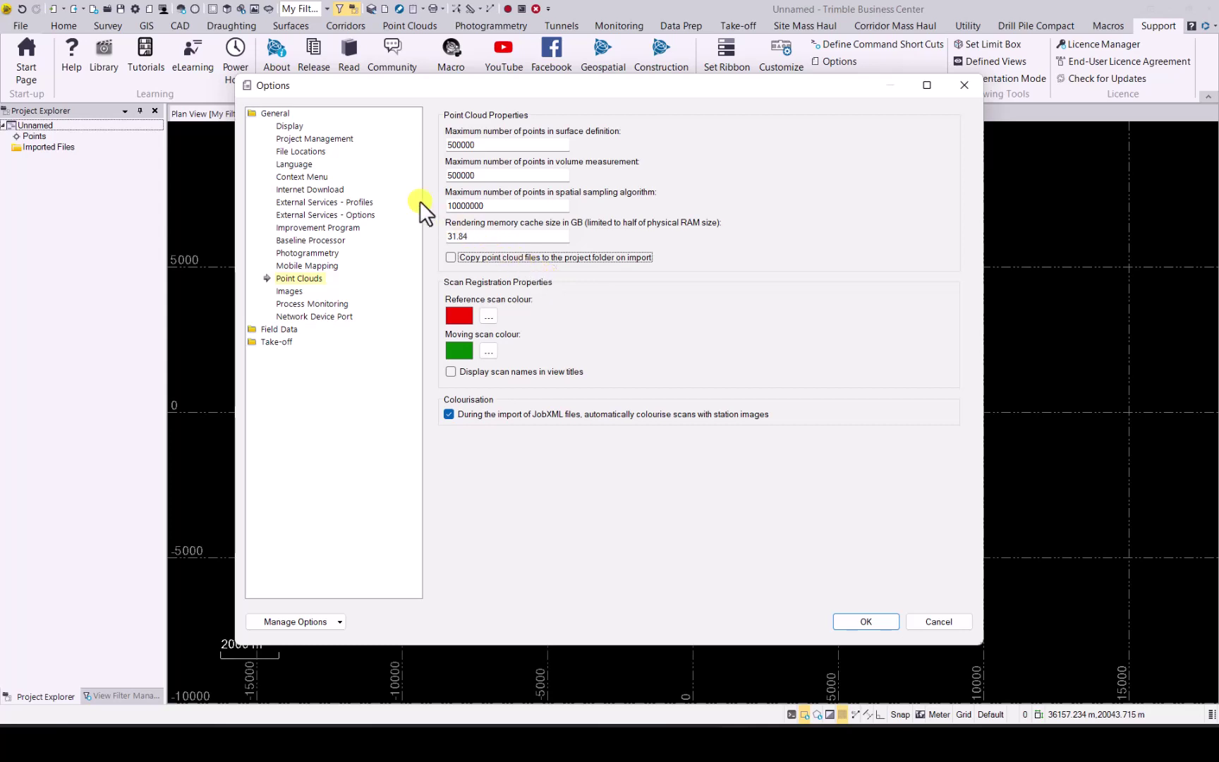
# Step: Review the Display, Project Management, File Locations and Mobile Mapping settings, then apply the Options
pyautogui.click(291, 126)
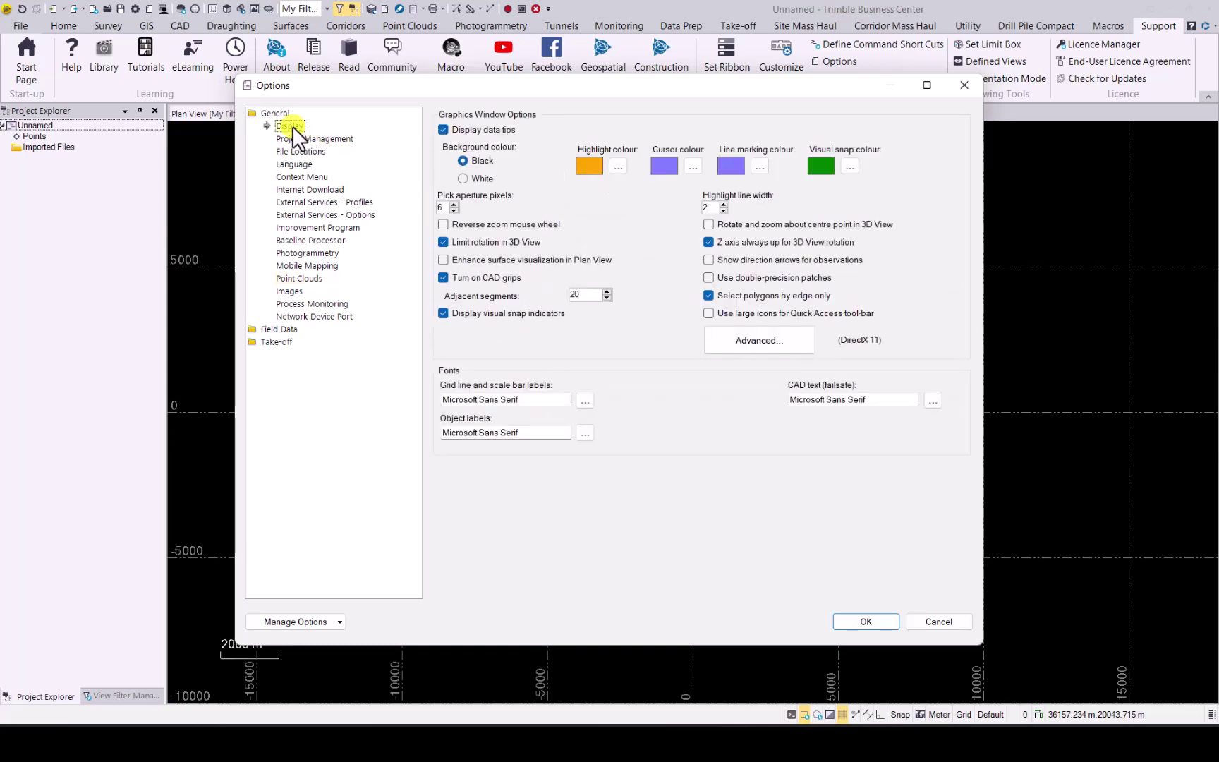
pyautogui.click(327, 140)
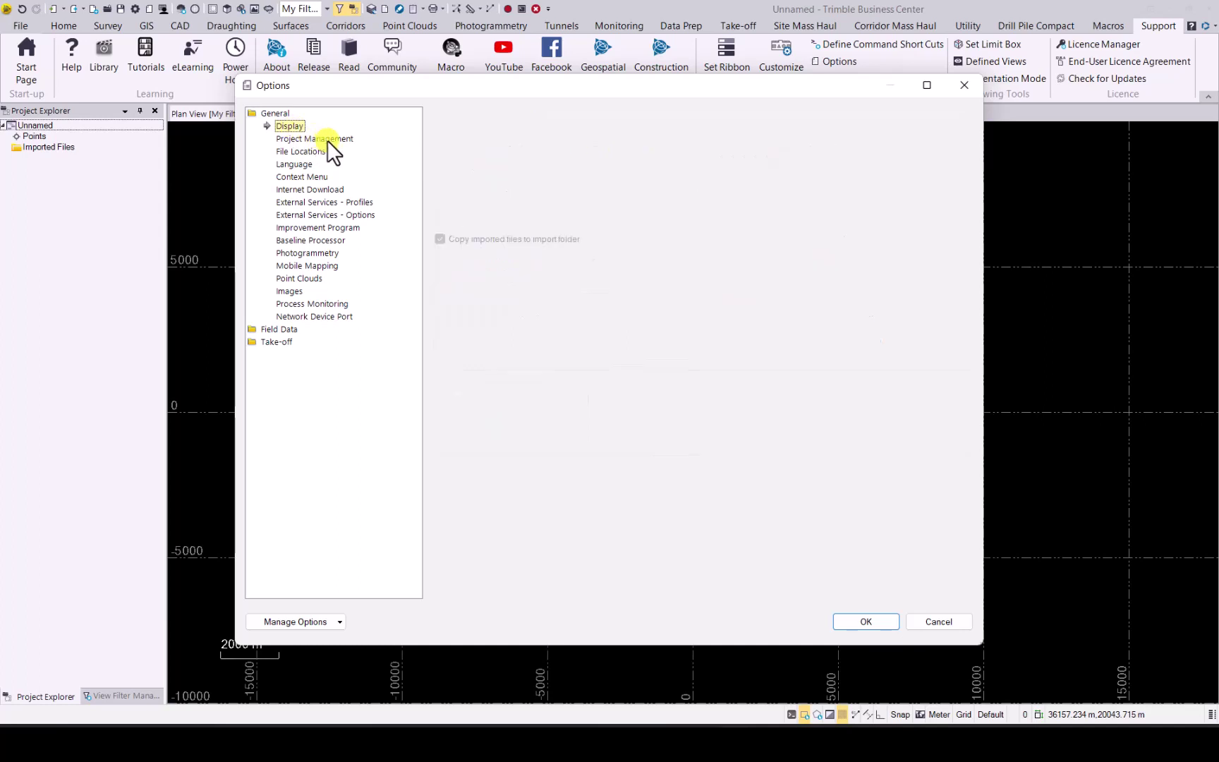
pyautogui.click(293, 152)
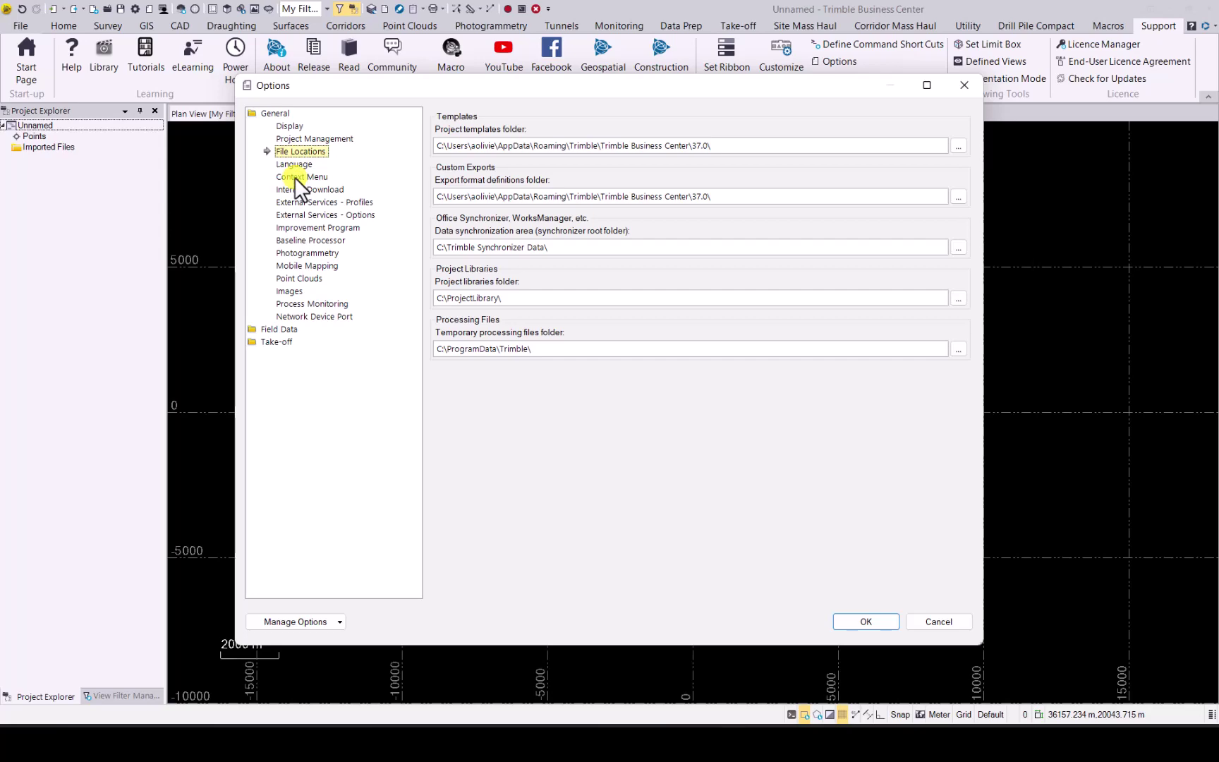
pyautogui.click(301, 266)
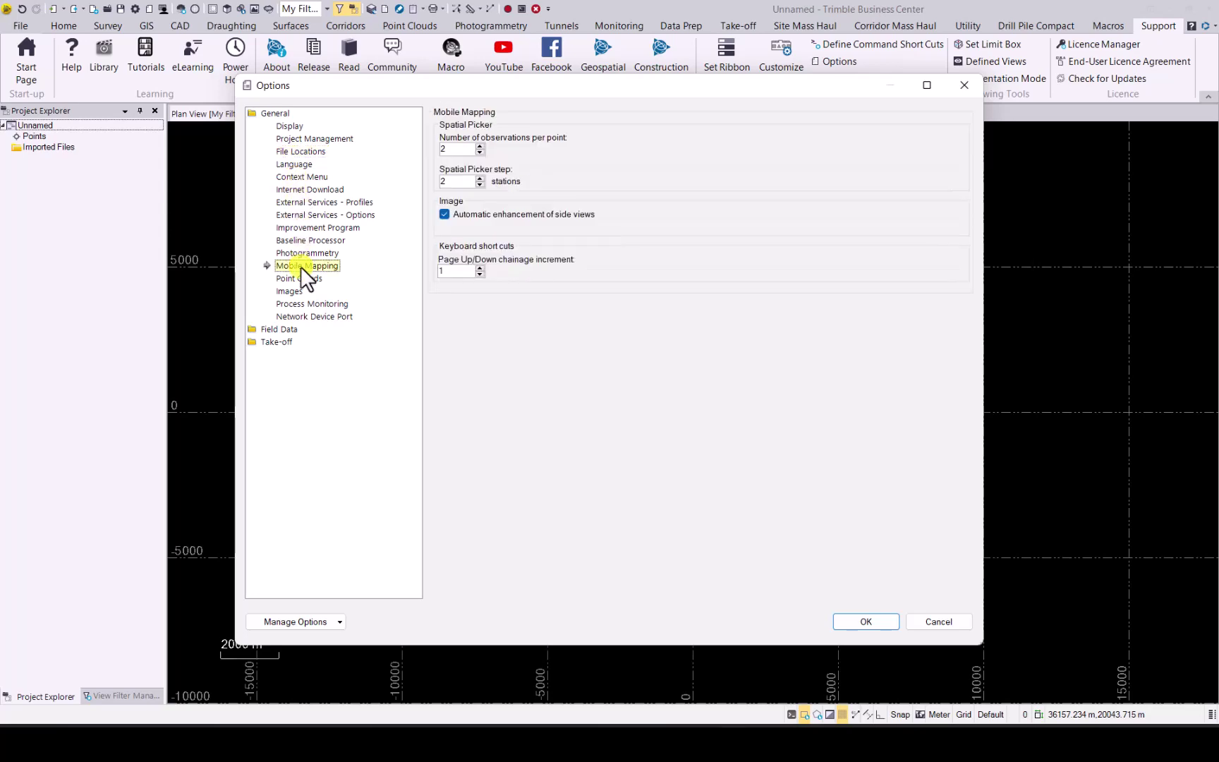
pyautogui.click(855, 622)
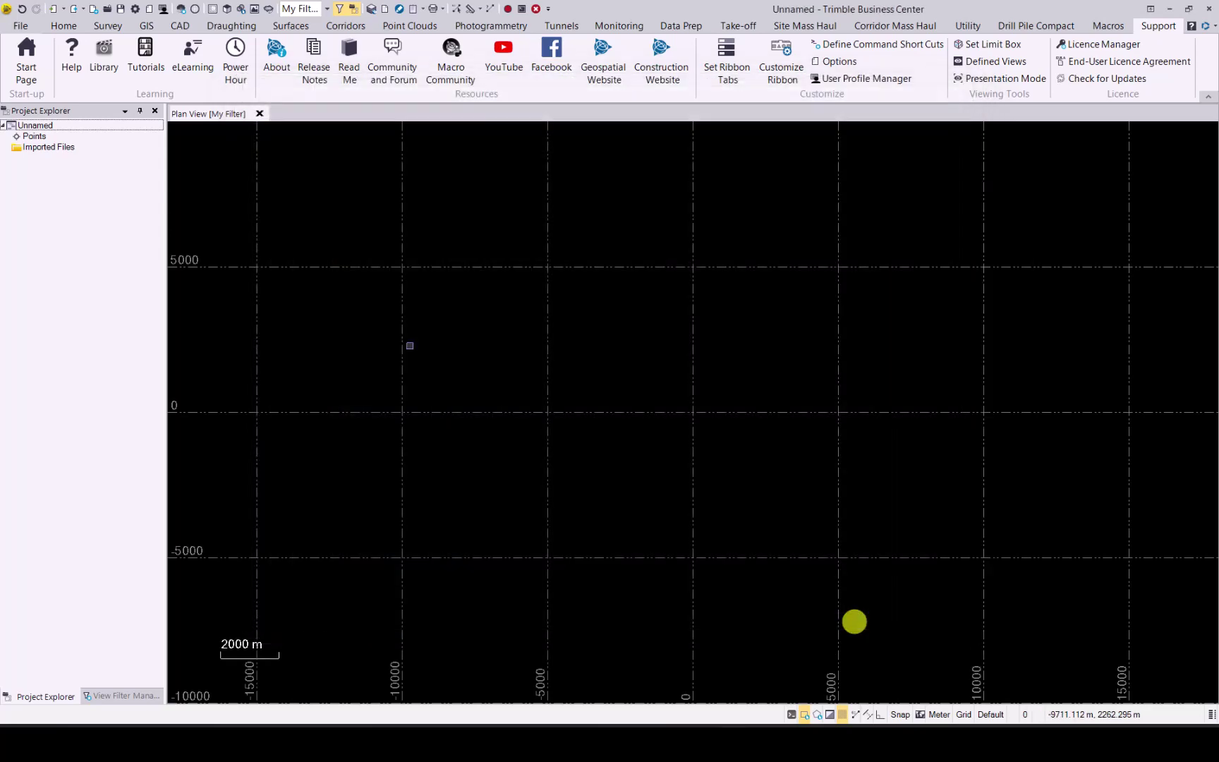
# Step: Save the current user options to the profile under the user's first name
pyautogui.click(896, 77)
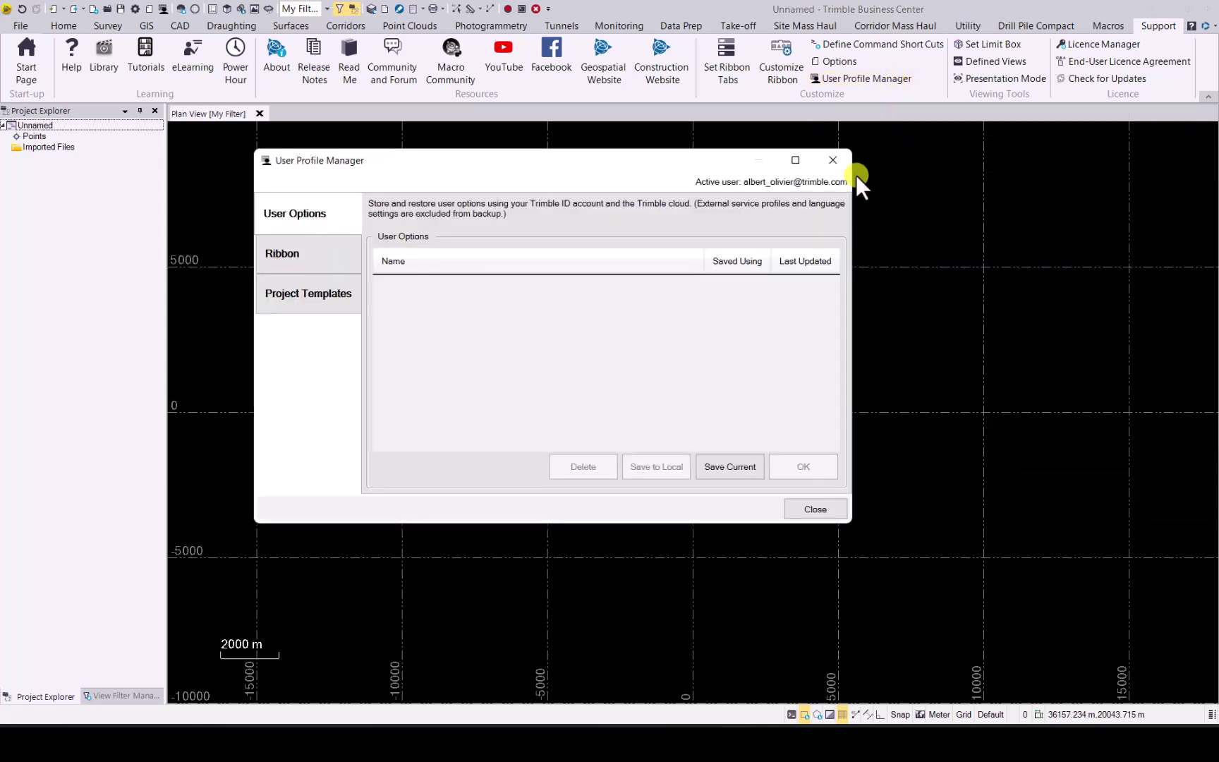
pyautogui.click(730, 466)
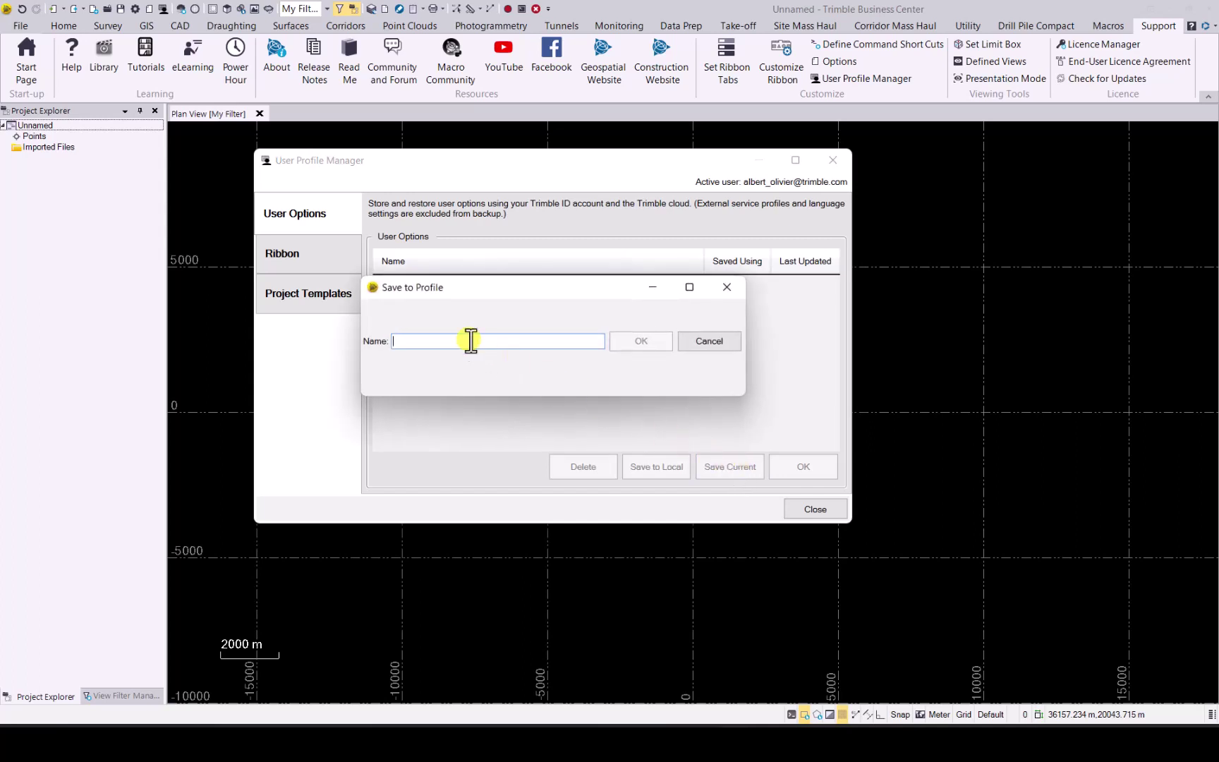
pyautogui.write('Albert')
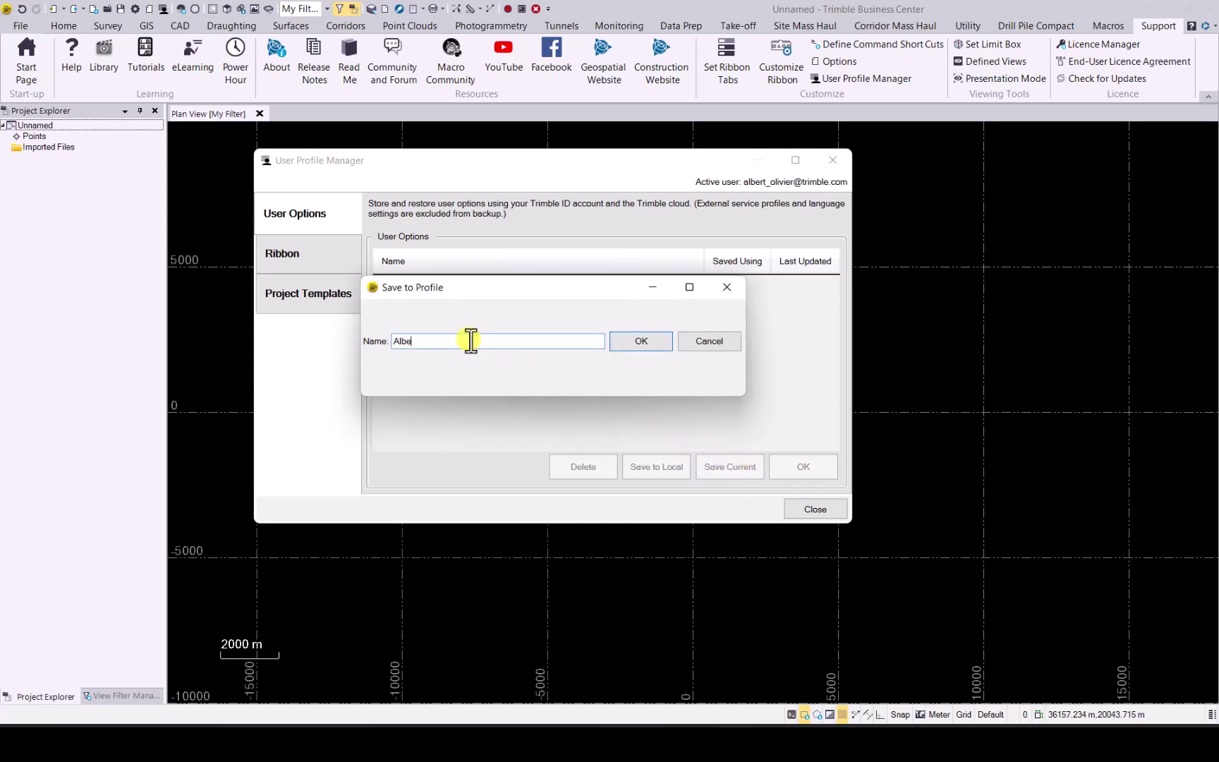
pyautogui.click(657, 343)
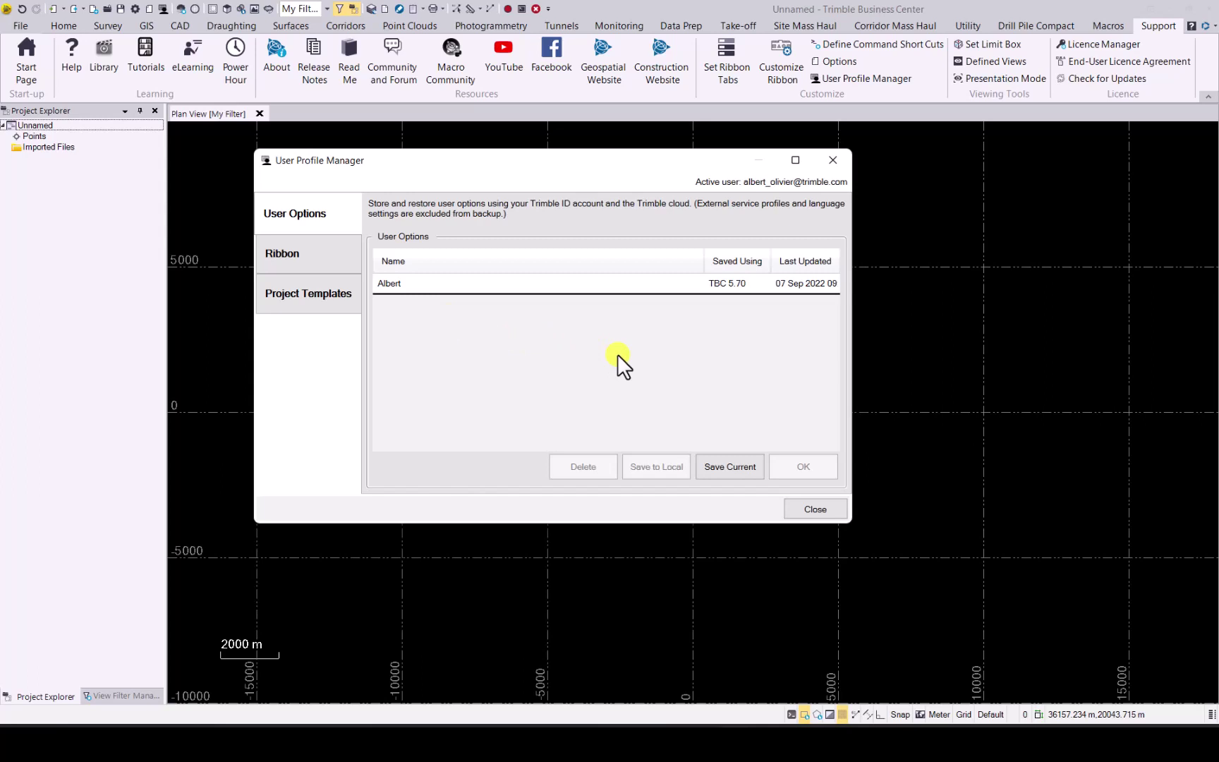
# Step: Open the Customize the Ribbon window showing the main tabs list
pyautogui.click(282, 252)
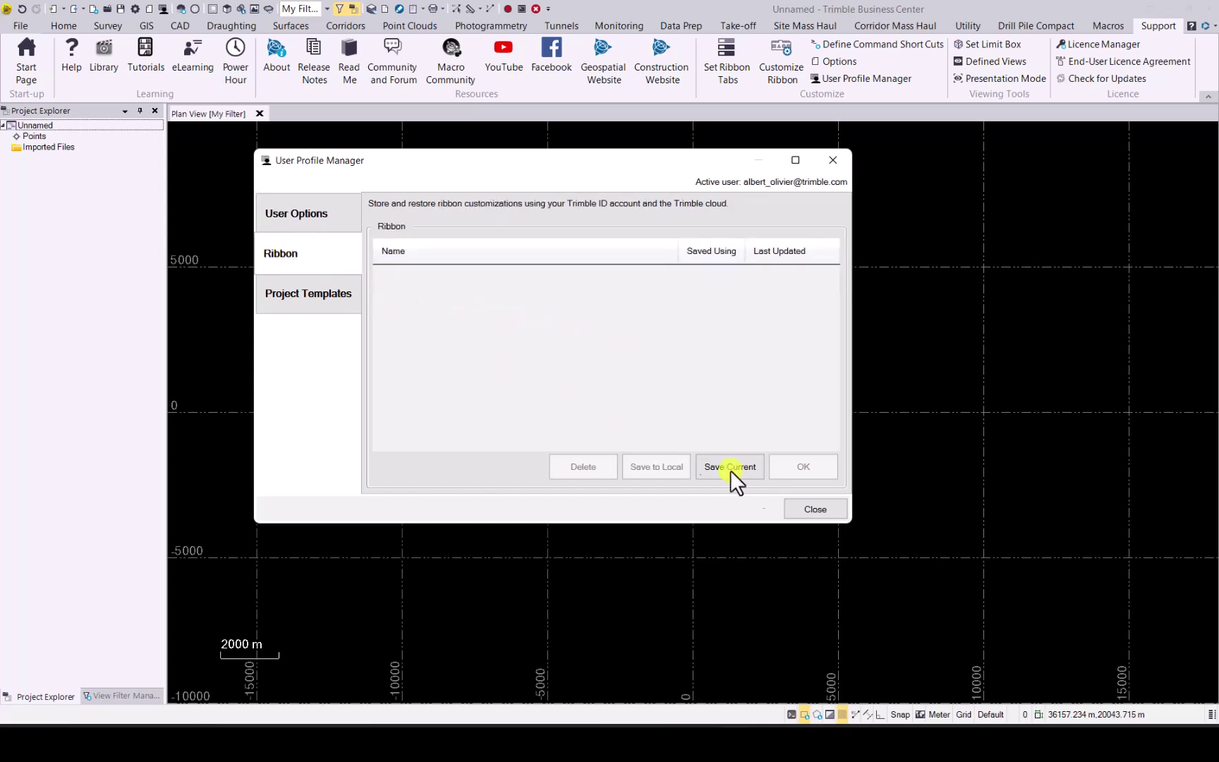
pyautogui.click(804, 508)
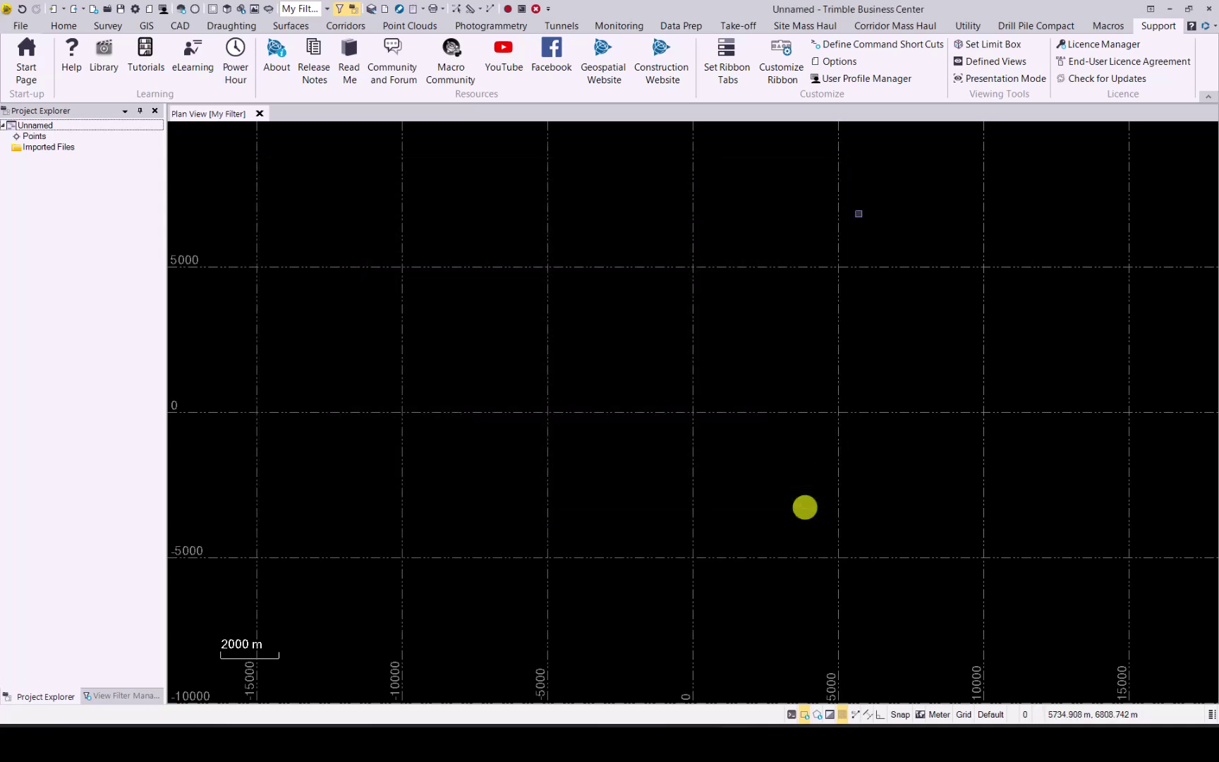
pyautogui.rightClick(1208, 65)
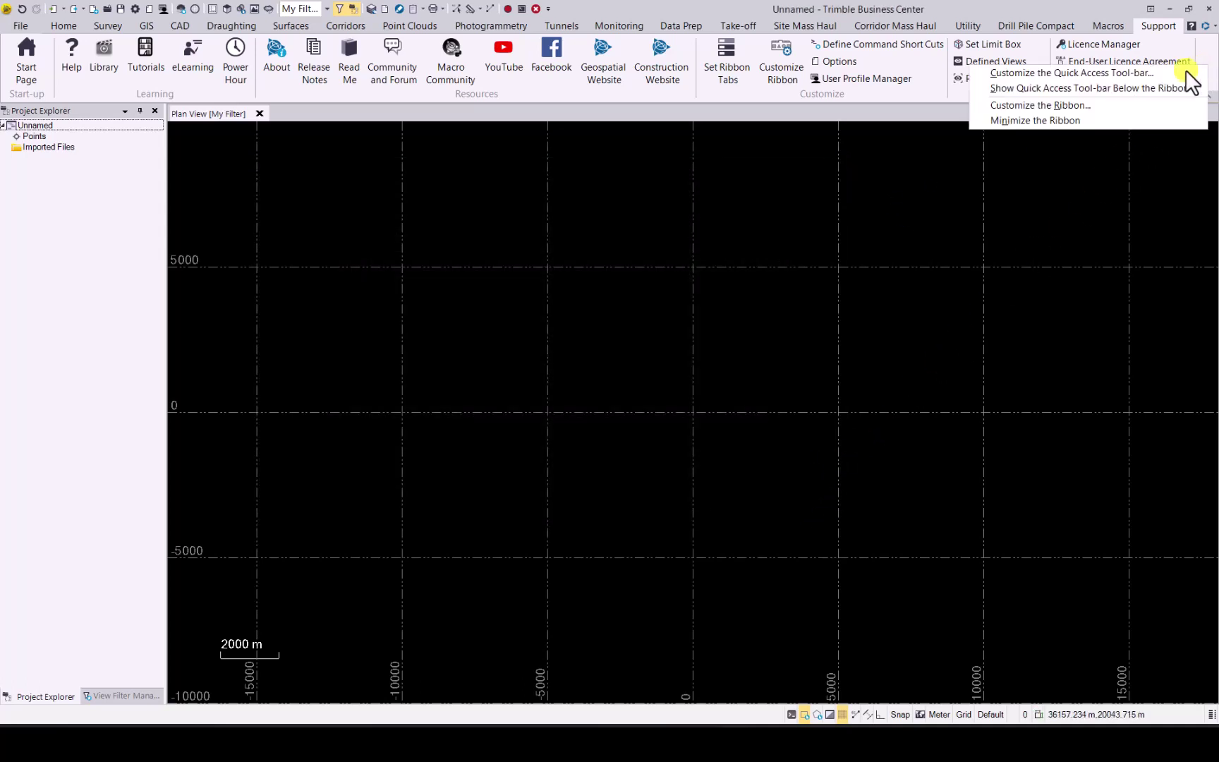
pyautogui.click(1054, 105)
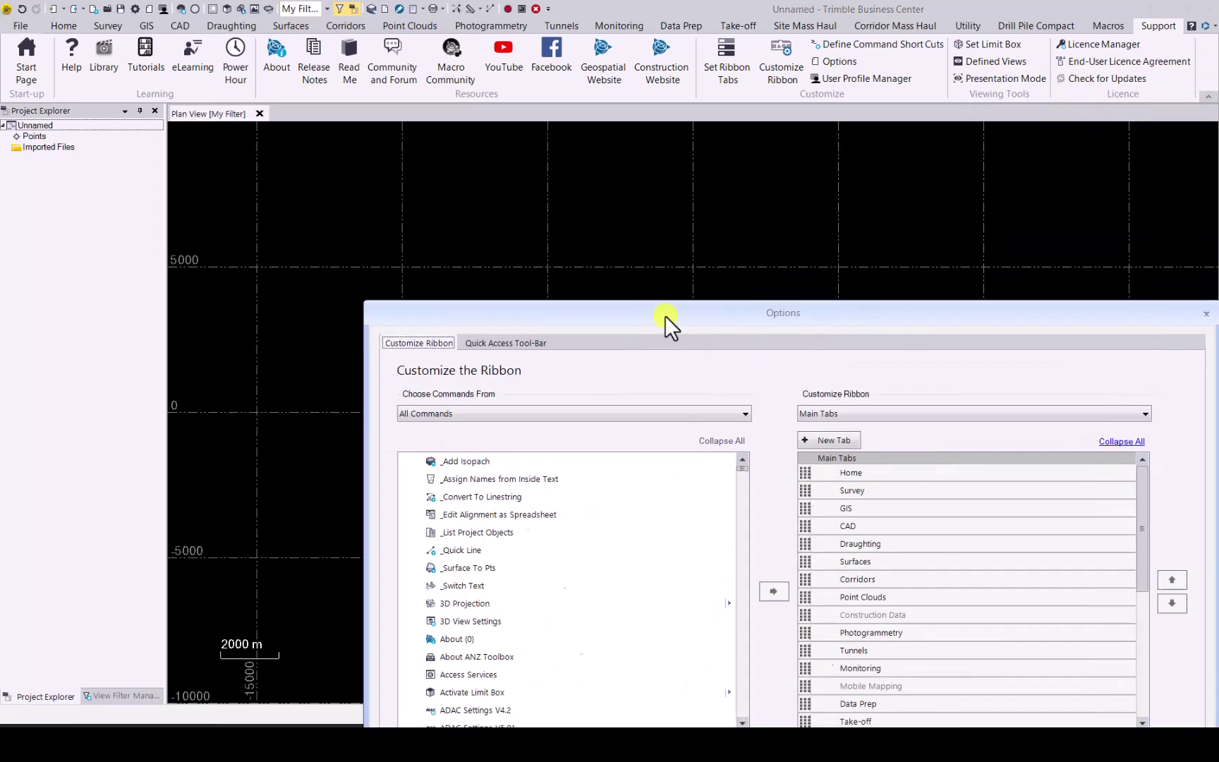
pyautogui.moveTo(665, 315); pyautogui.dragTo(543, 39)
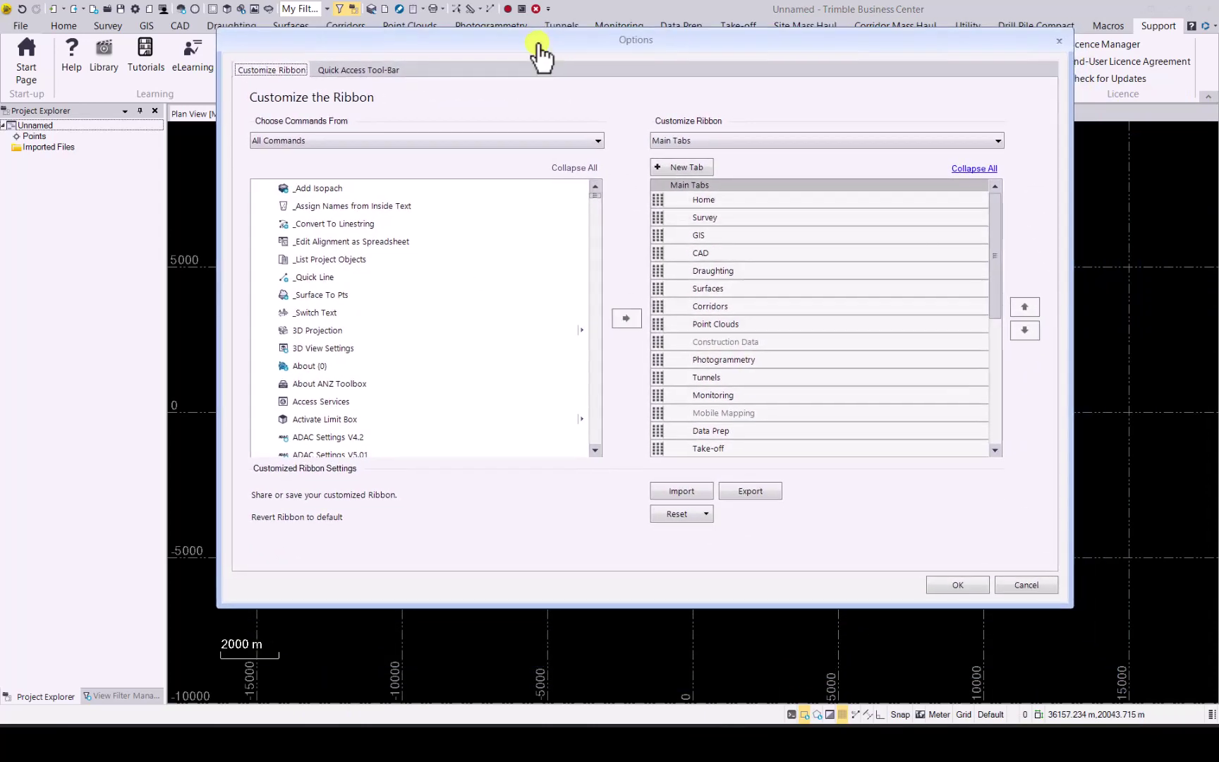
pyautogui.click(829, 139)
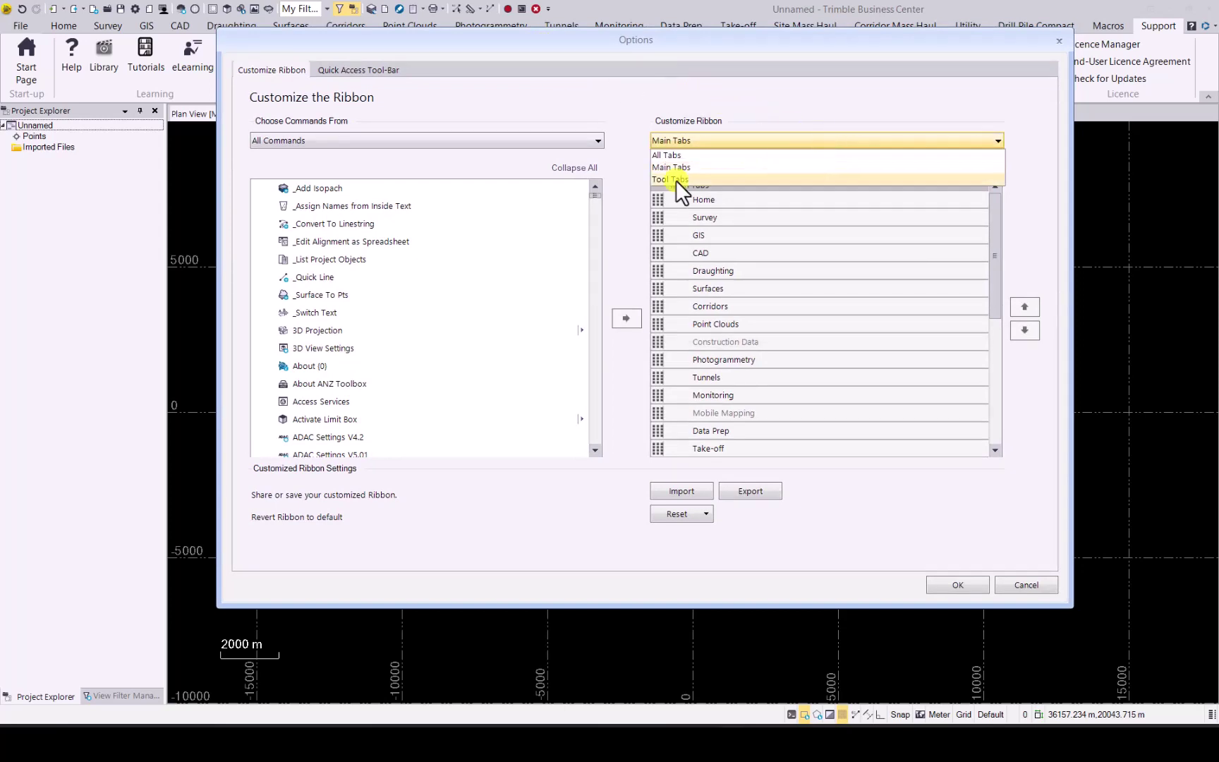
pyautogui.click(713, 141)
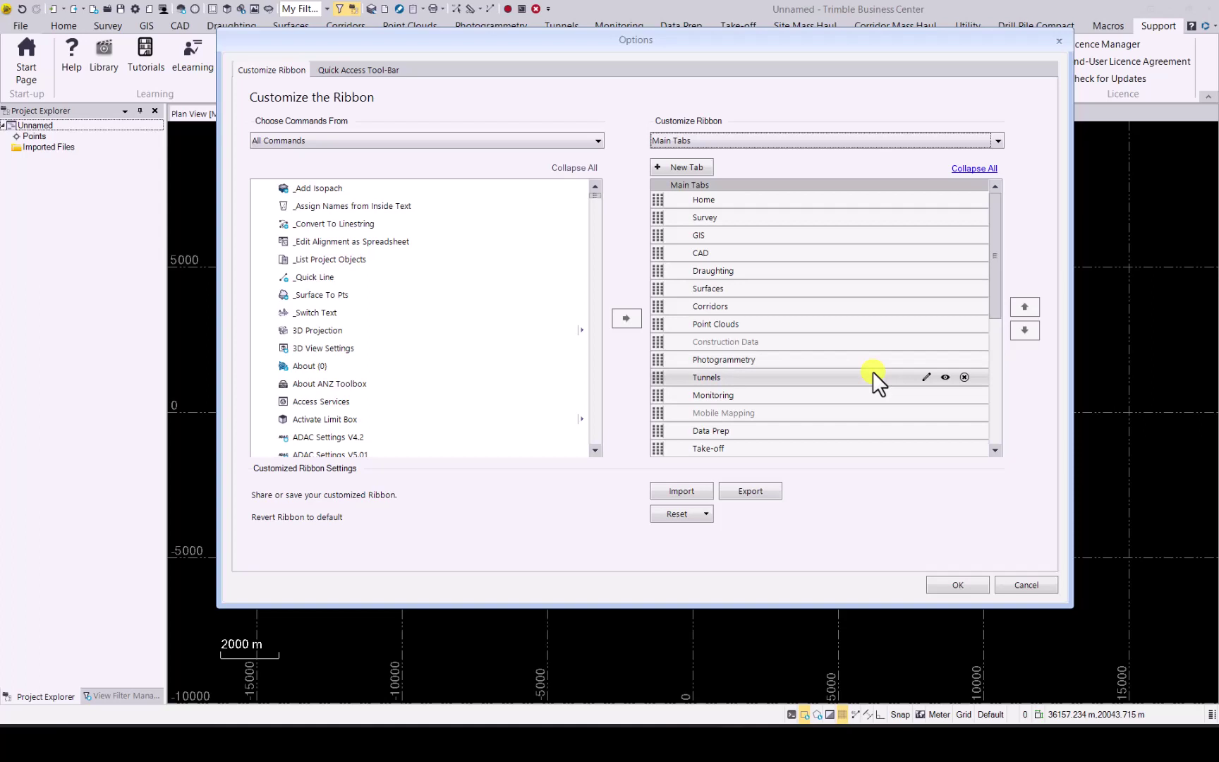
# Step: Hide the Monitoring, Data Prep, Take-off, Site Mass Haul, Corridor Mass Haul, Utility and Drill Pile Compact tabs
pyautogui.click(945, 396)
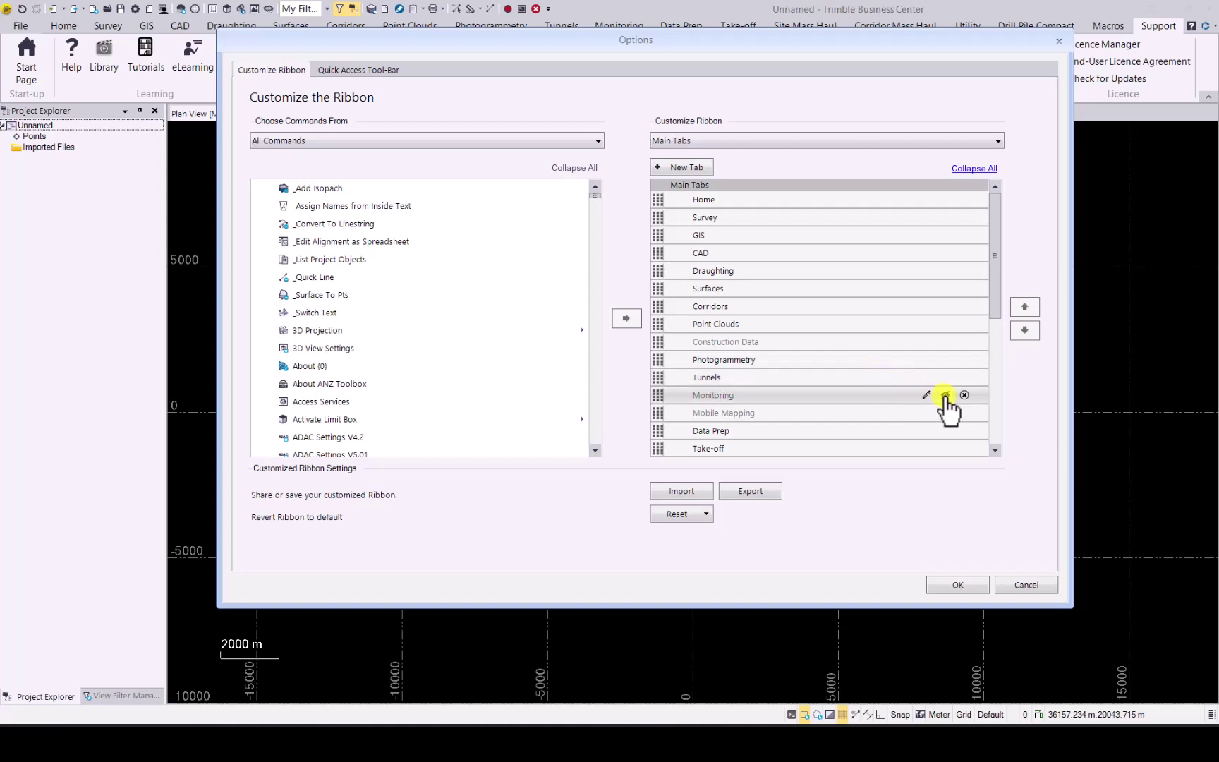
pyautogui.scroll(-1, 878, 395)
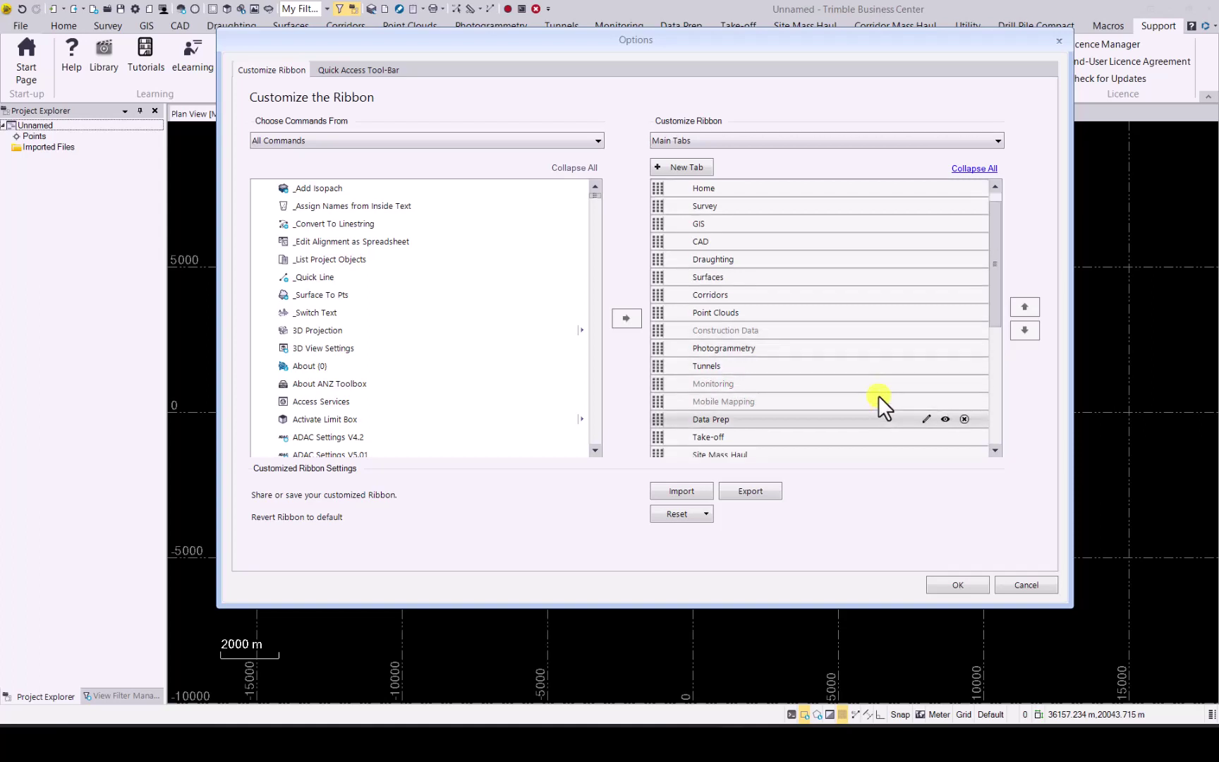
pyautogui.click(945, 420)
pyautogui.scroll(-2, 892, 346)
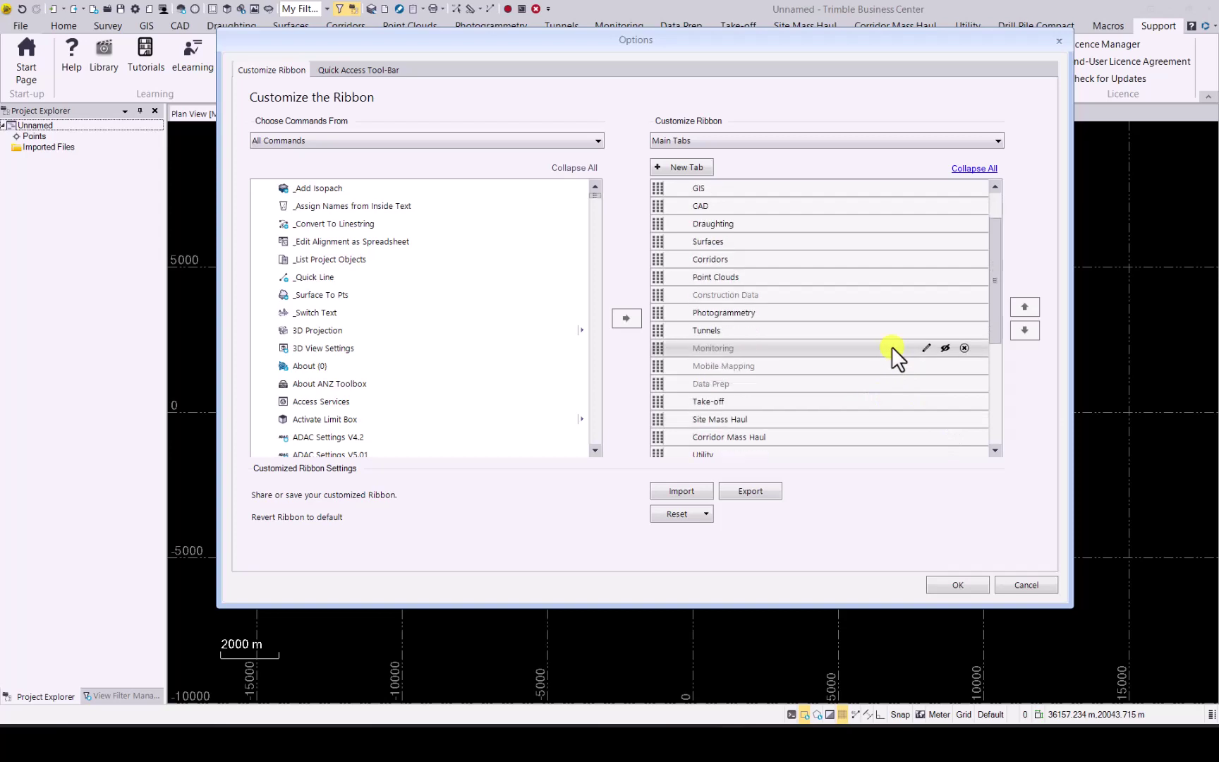
pyautogui.click(945, 401)
pyautogui.scroll(-1, 944, 401)
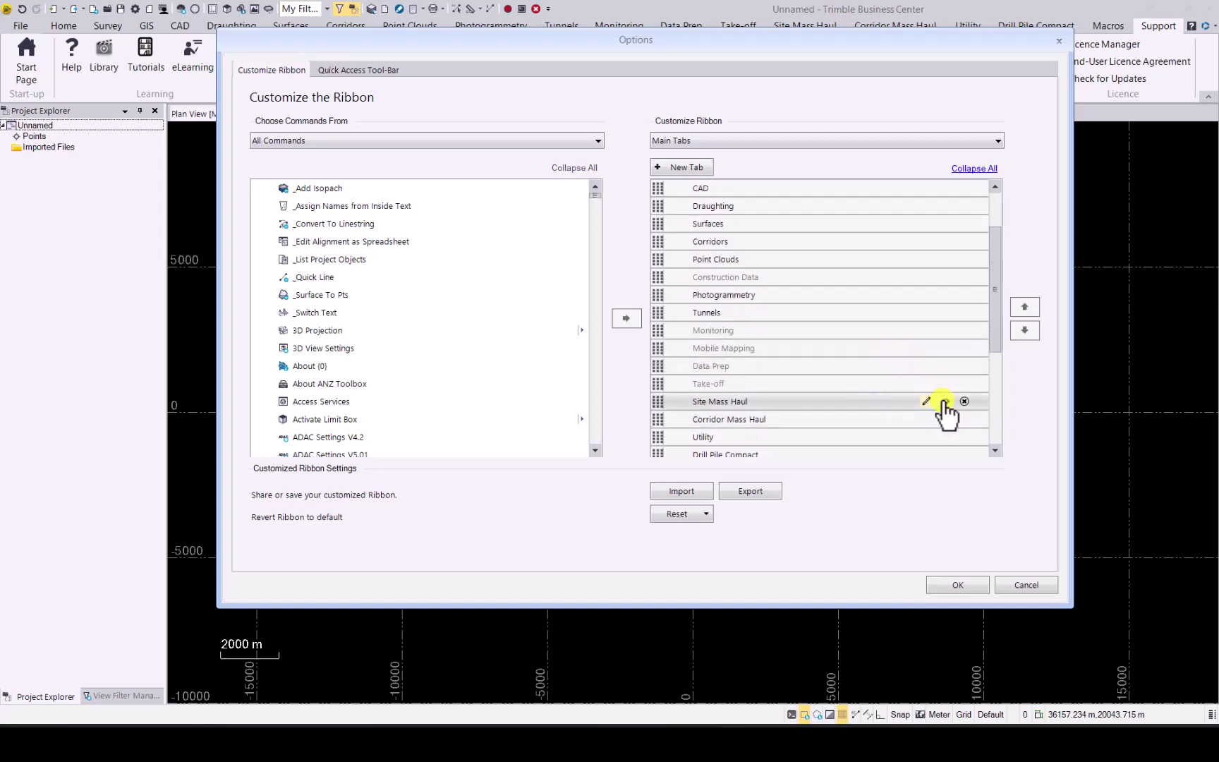
pyautogui.click(944, 401)
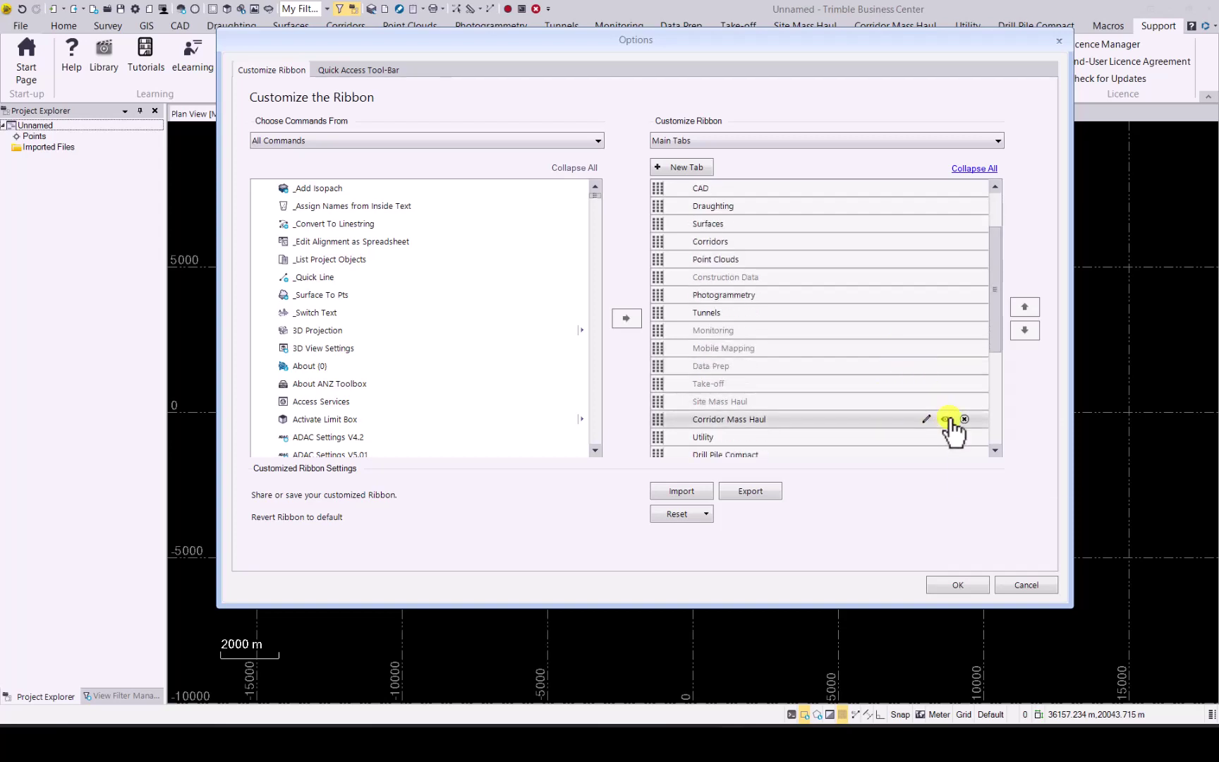
pyautogui.click(946, 419)
pyautogui.scroll(-2, 908, 353)
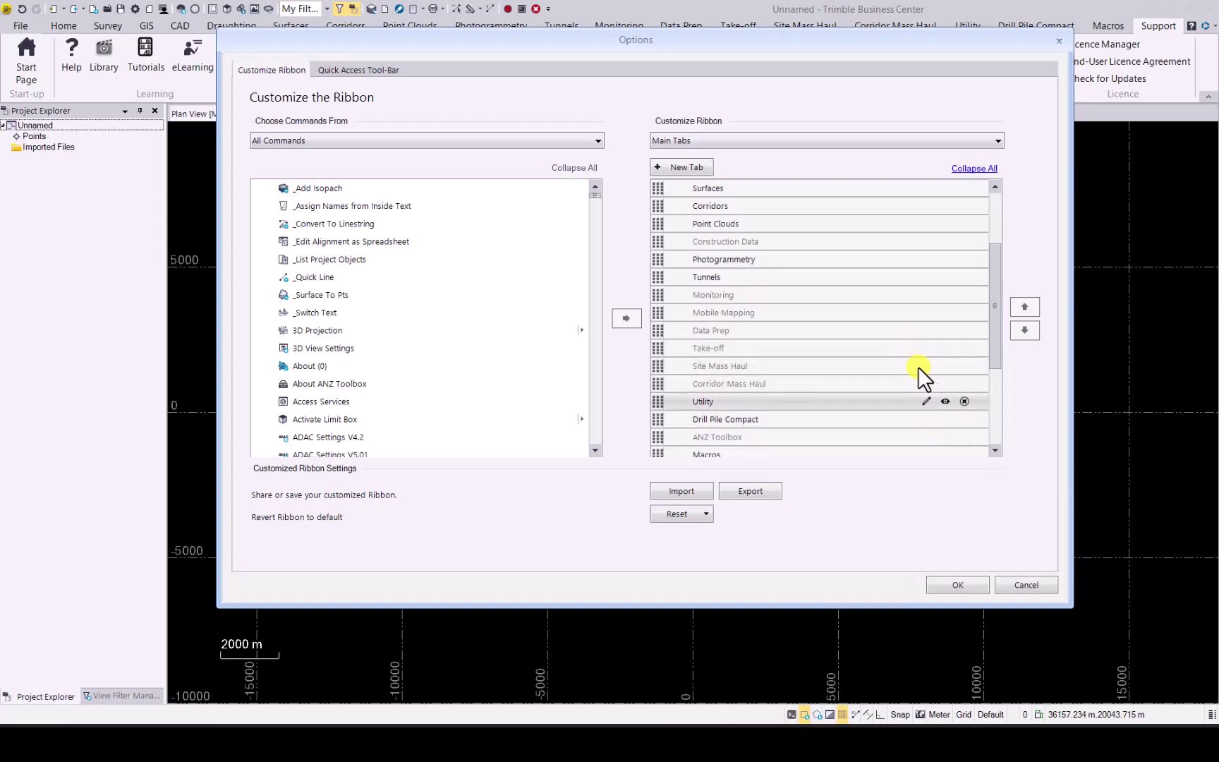
pyautogui.click(946, 401)
pyautogui.scroll(-1, 914, 396)
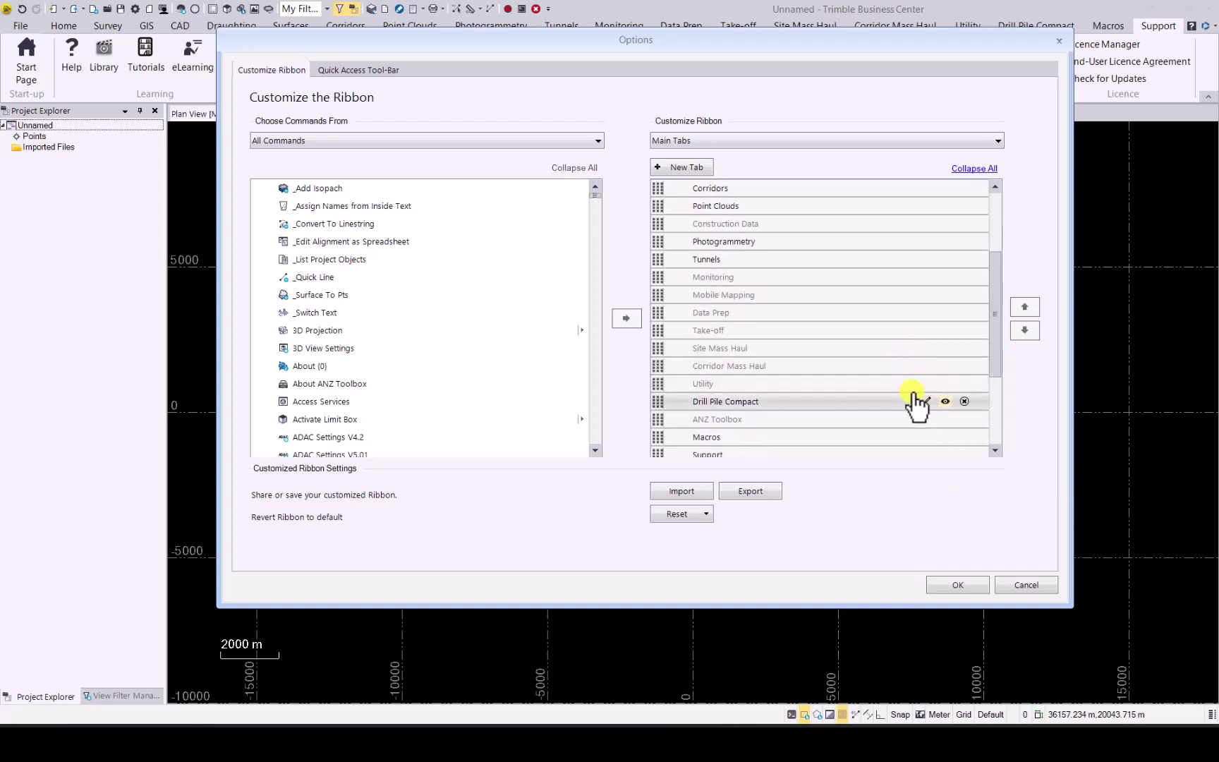
pyautogui.click(946, 401)
pyautogui.scroll(-3, 915, 374)
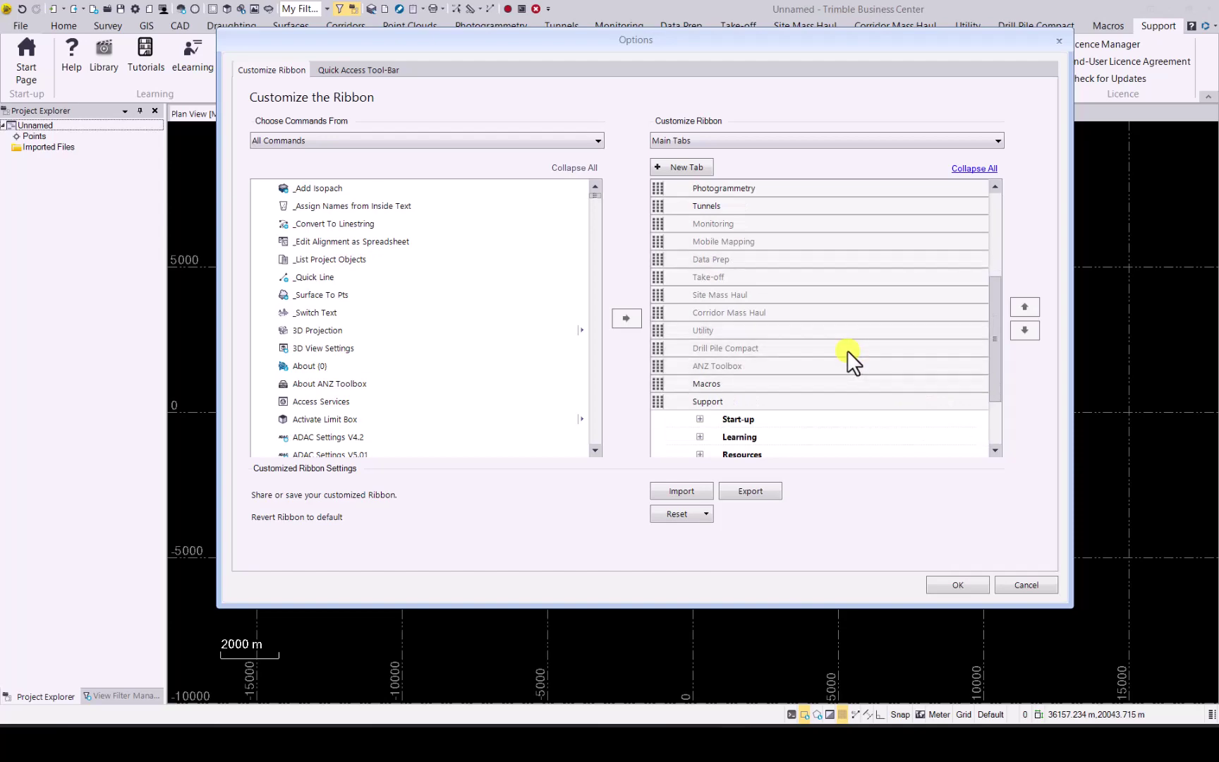
# Step: Apply the ribbon changes and save the current ribbon to the profile under a short user name
pyautogui.click(963, 585)
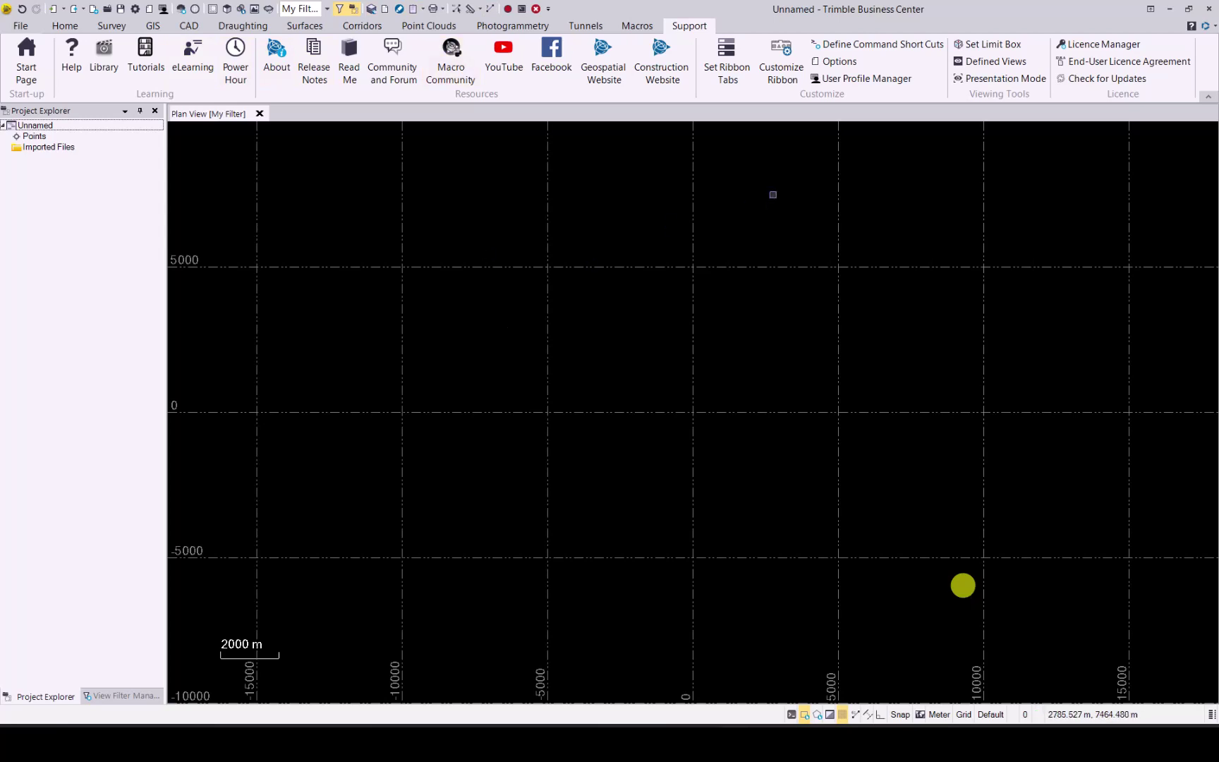
pyautogui.click(872, 79)
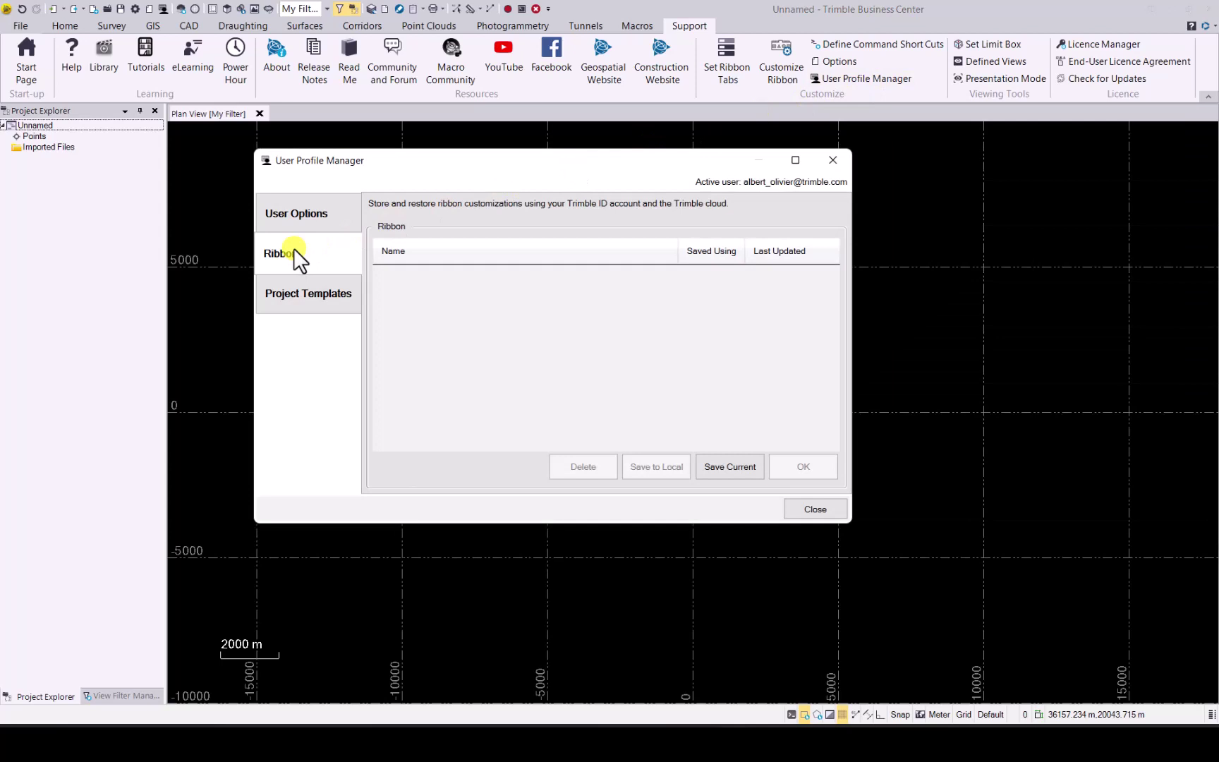
pyautogui.click(737, 467)
pyautogui.write('Albert')
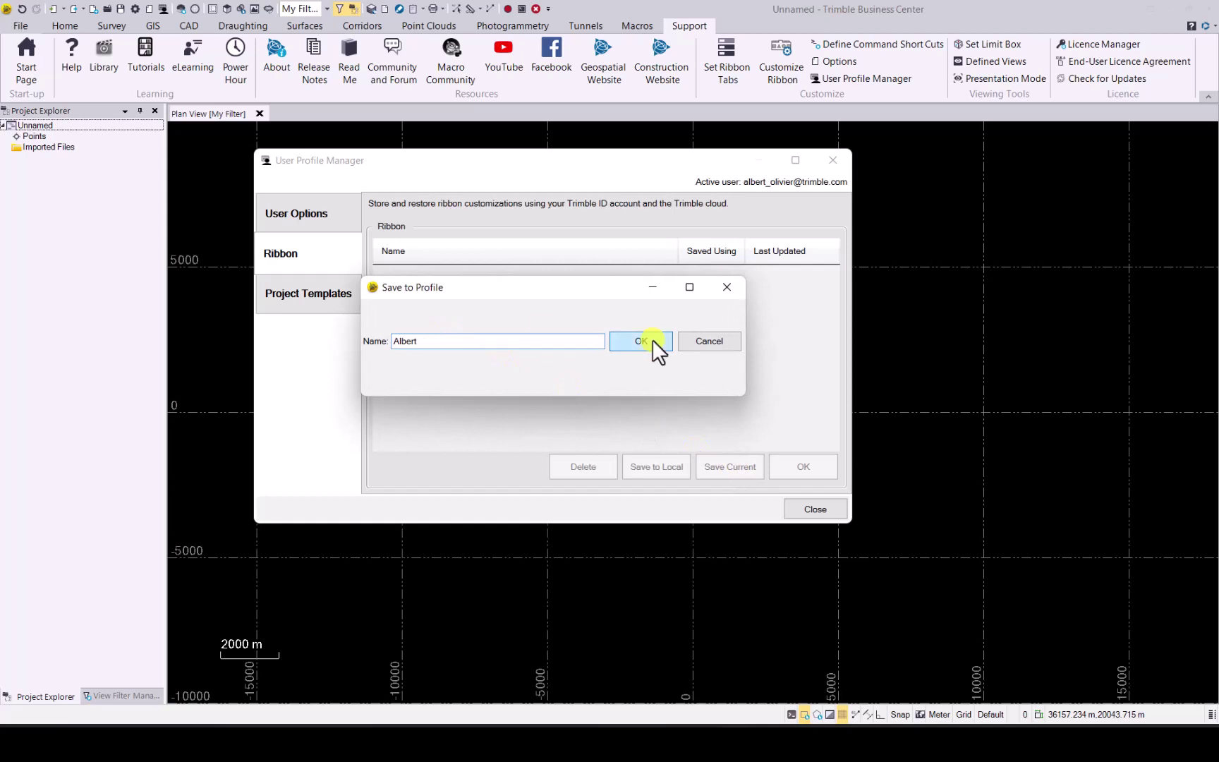
pyautogui.click(640, 341)
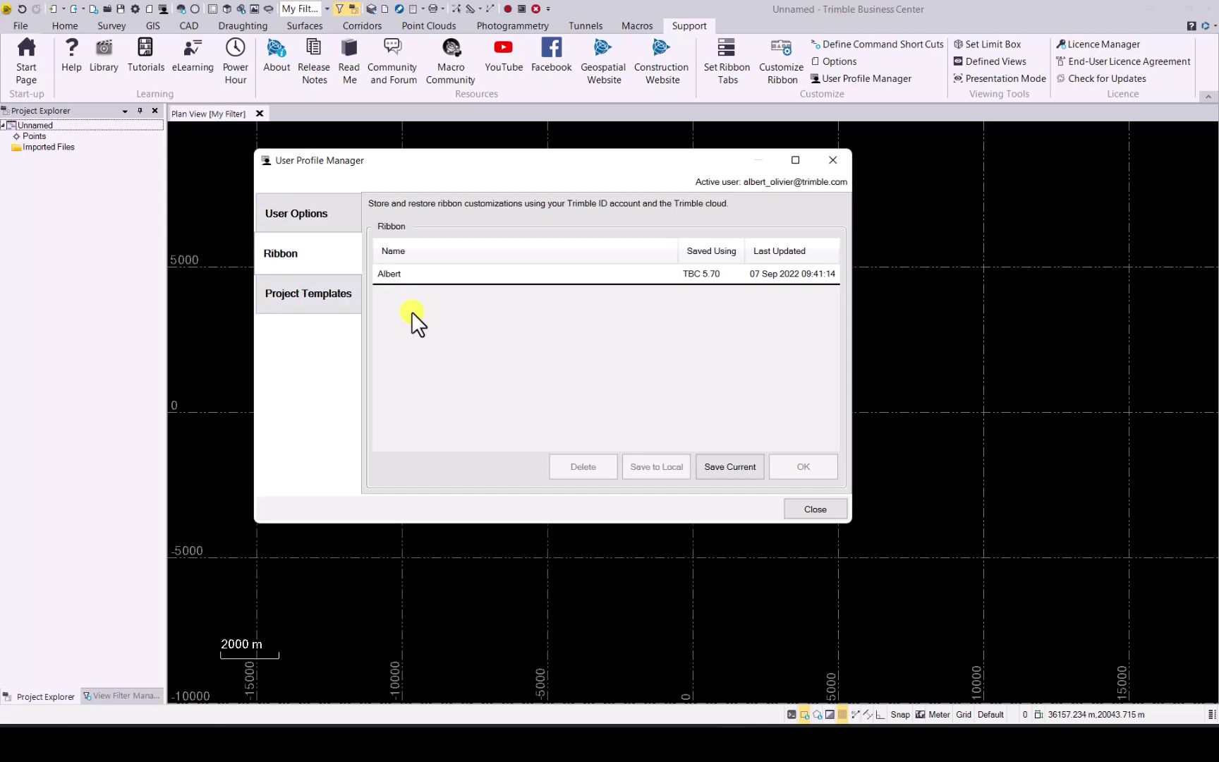
# Step: In Project Settings, change the coordinate system to South Africa/Hartebeesthoek 94, zone WG 31
pyautogui.click(813, 507)
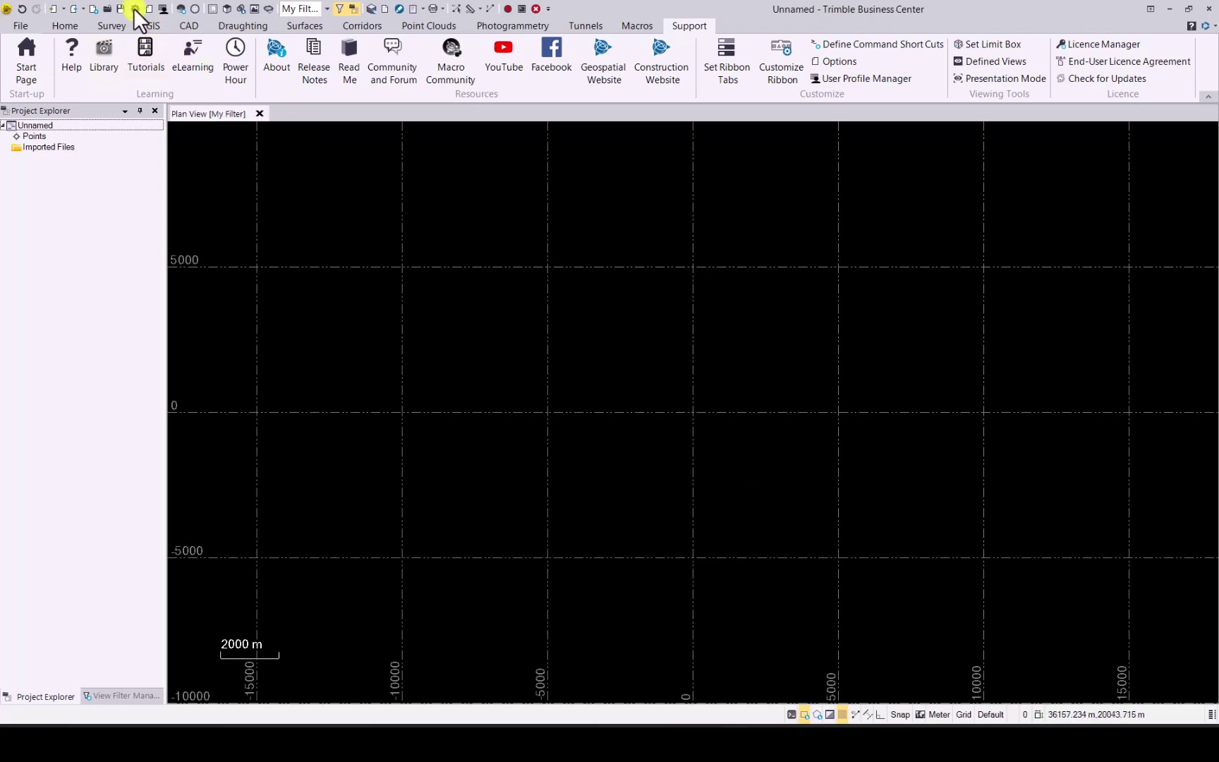
pyautogui.click(135, 8)
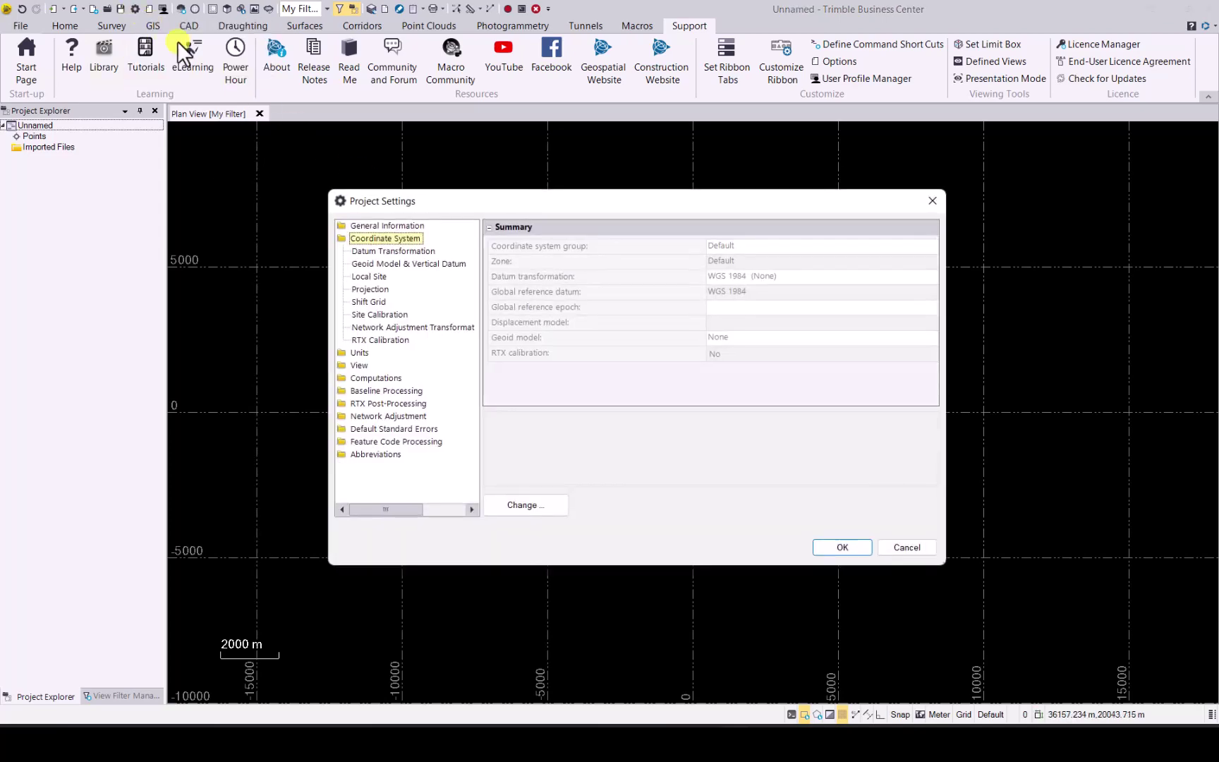
pyautogui.click(843, 548)
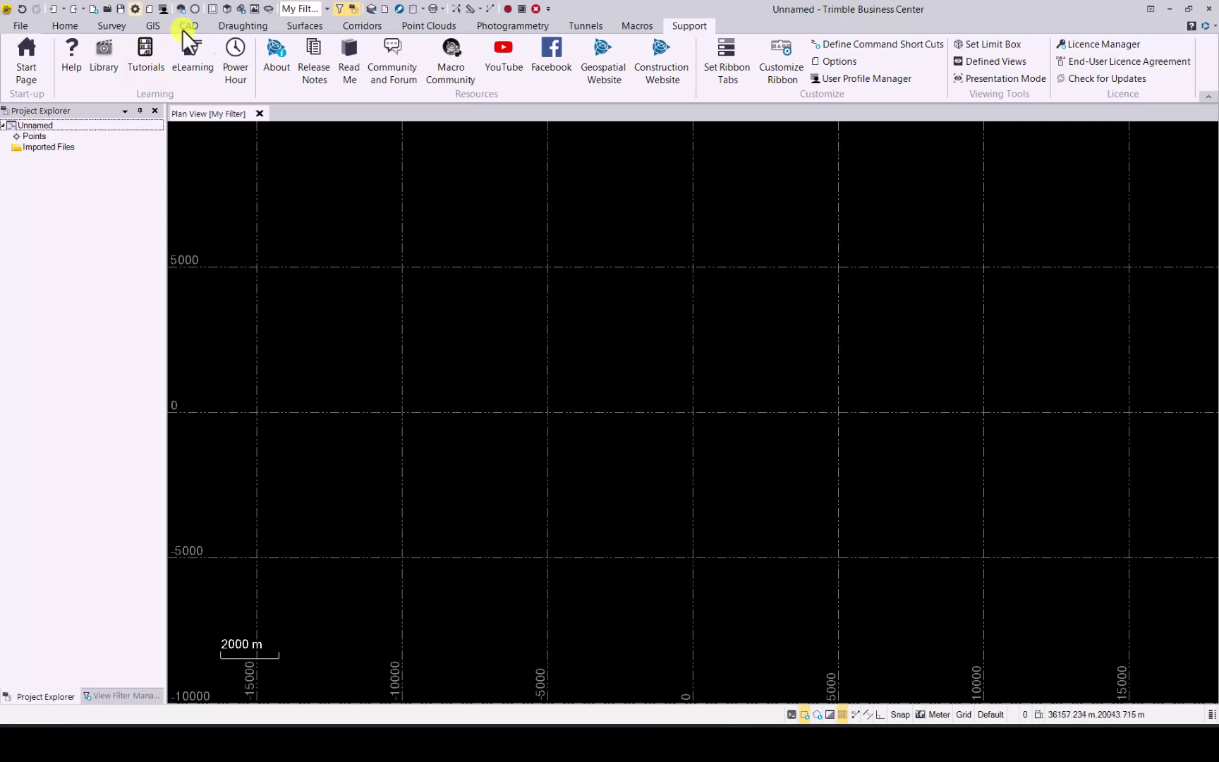
pyautogui.click(136, 10)
pyautogui.click(526, 504)
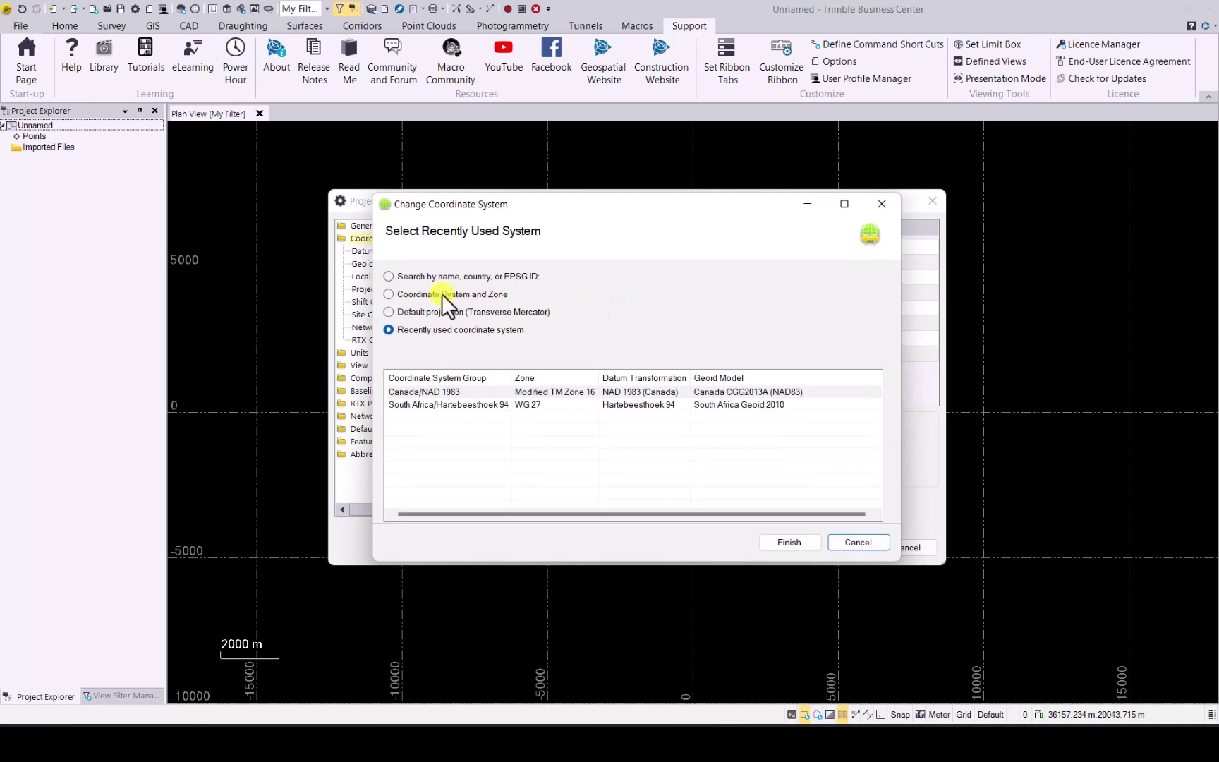
pyautogui.click(423, 294)
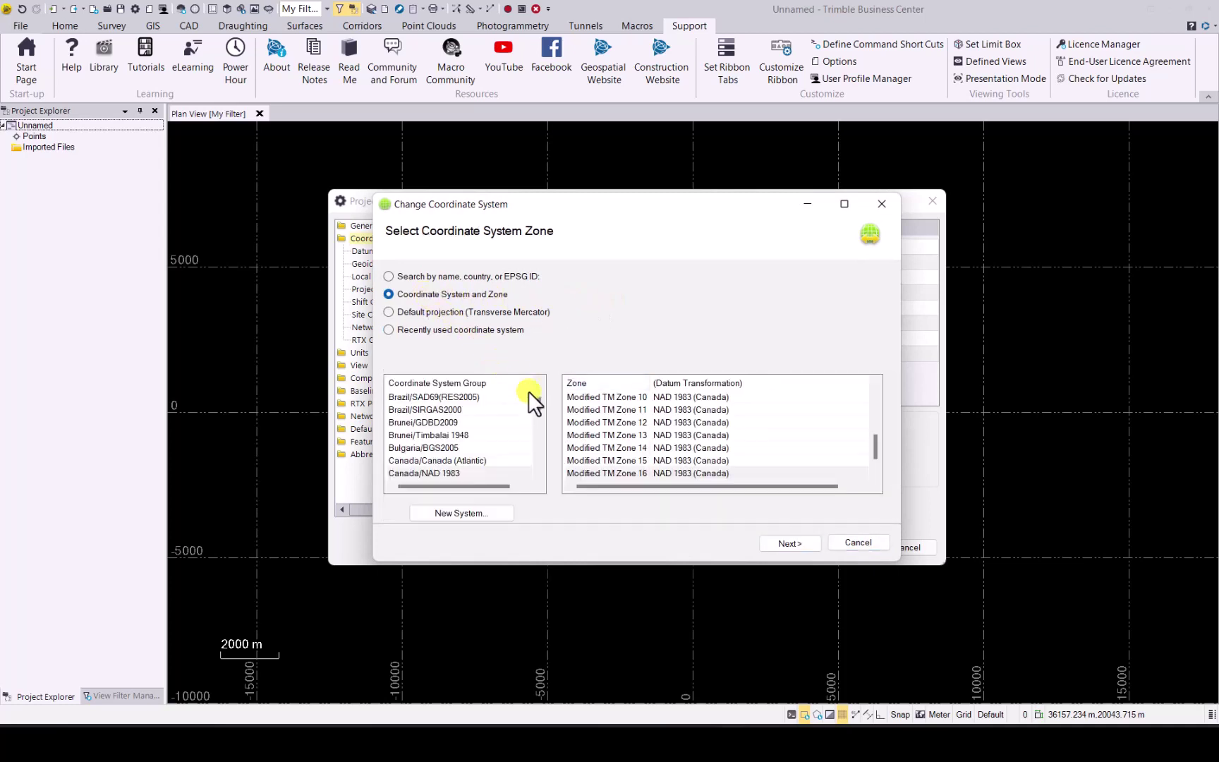
pyautogui.moveTo(542, 403); pyautogui.dragTo(537, 449)
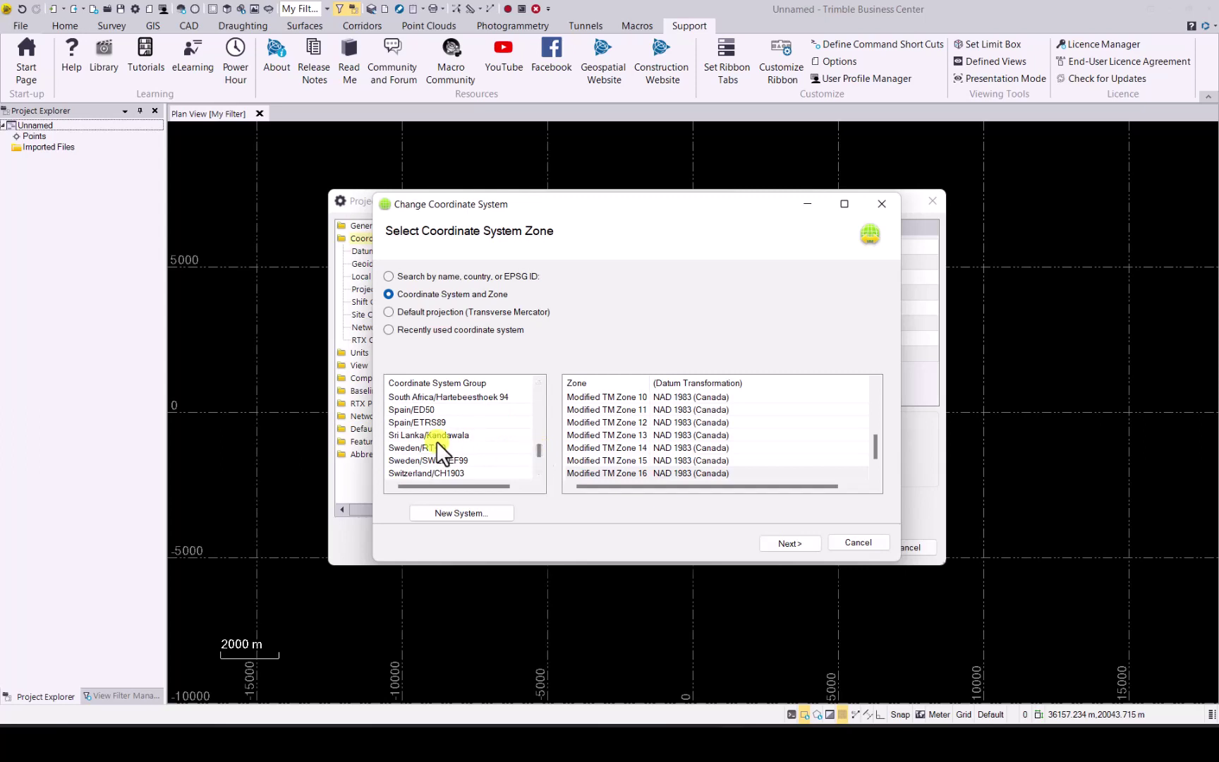
pyautogui.click(441, 399)
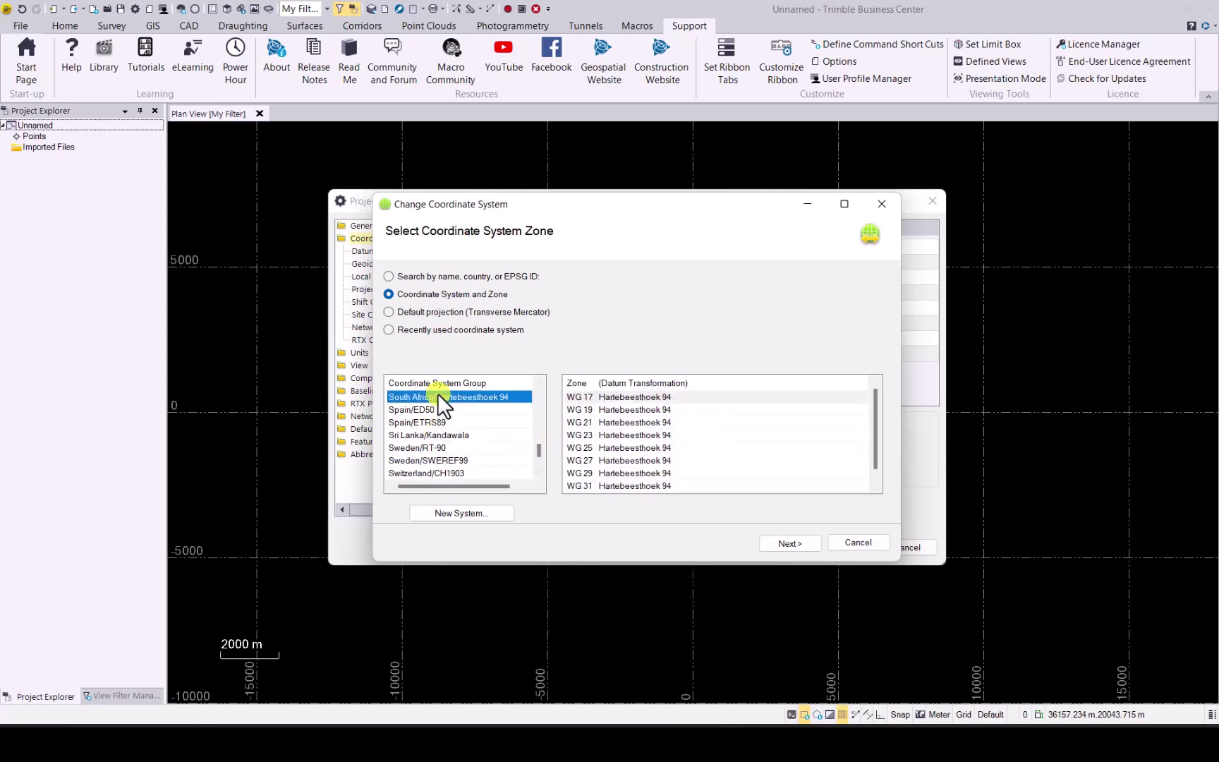
pyautogui.click(613, 486)
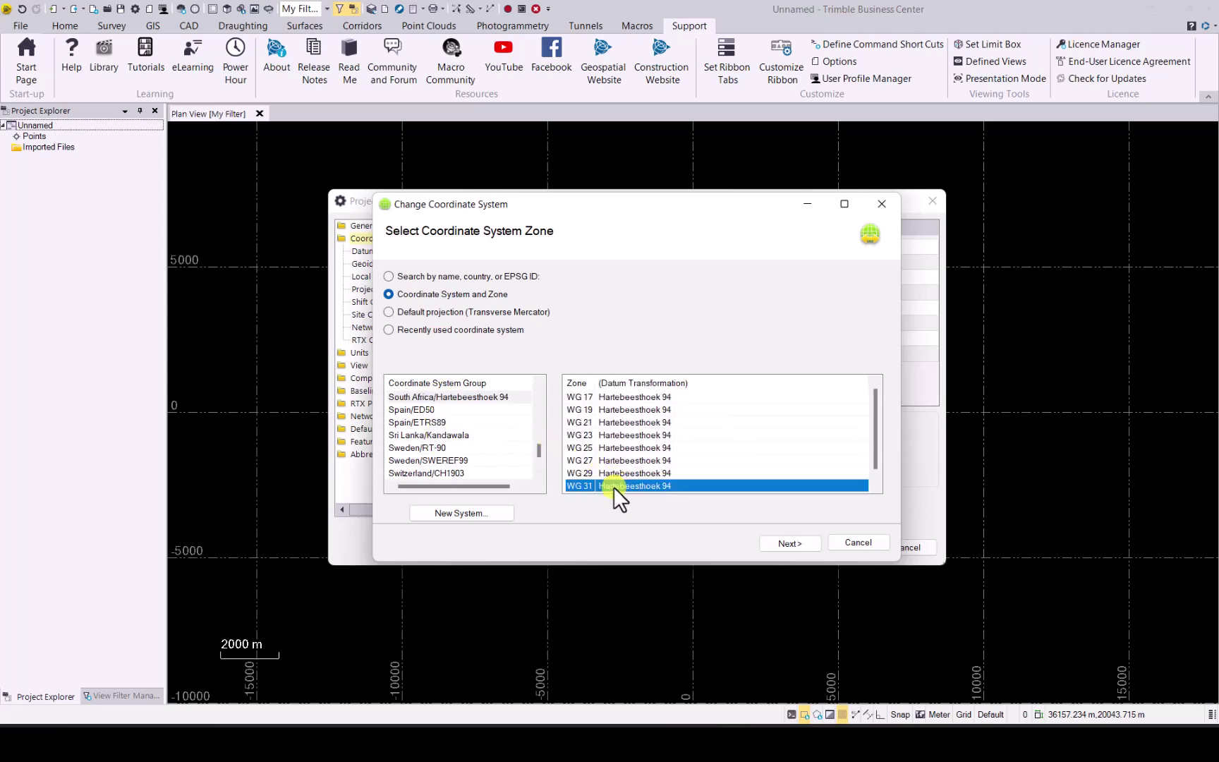
# Step: Set the geoid model quality to Survey Quality and finish the coordinate system change
pyautogui.click(790, 543)
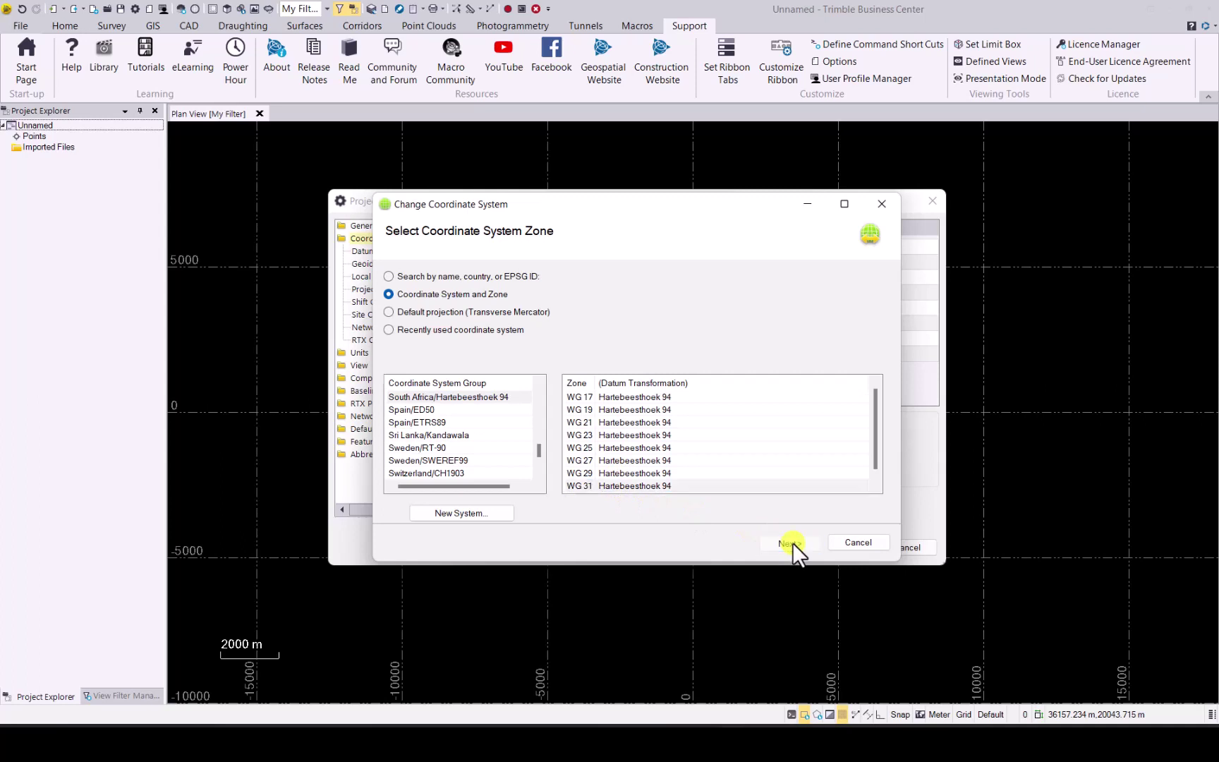
pyautogui.click(609, 316)
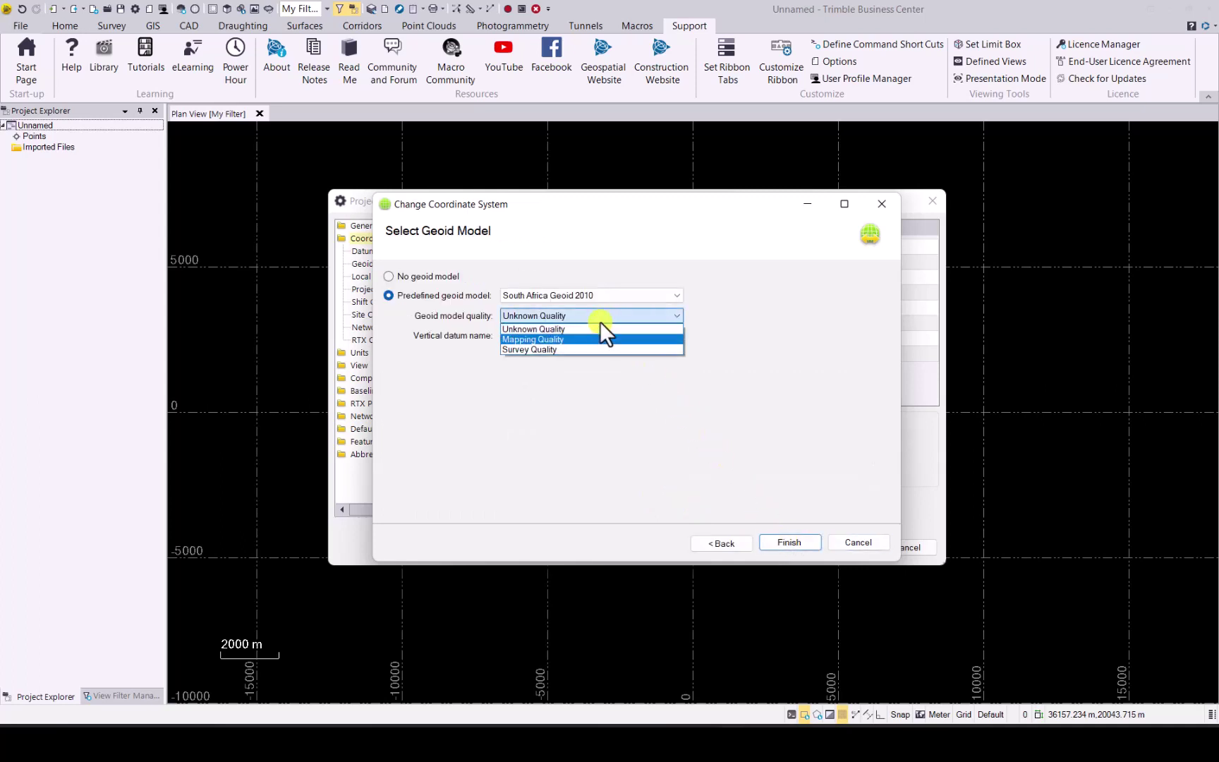
pyautogui.click(537, 352)
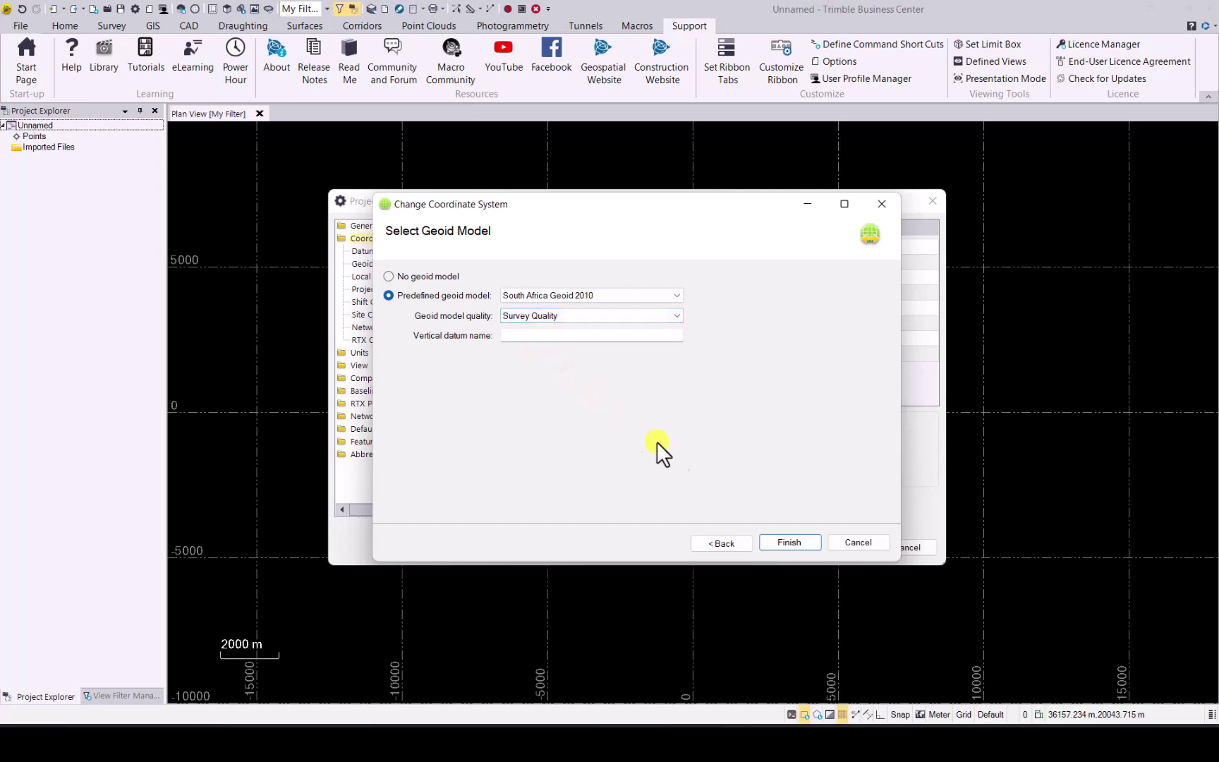
pyautogui.click(788, 542)
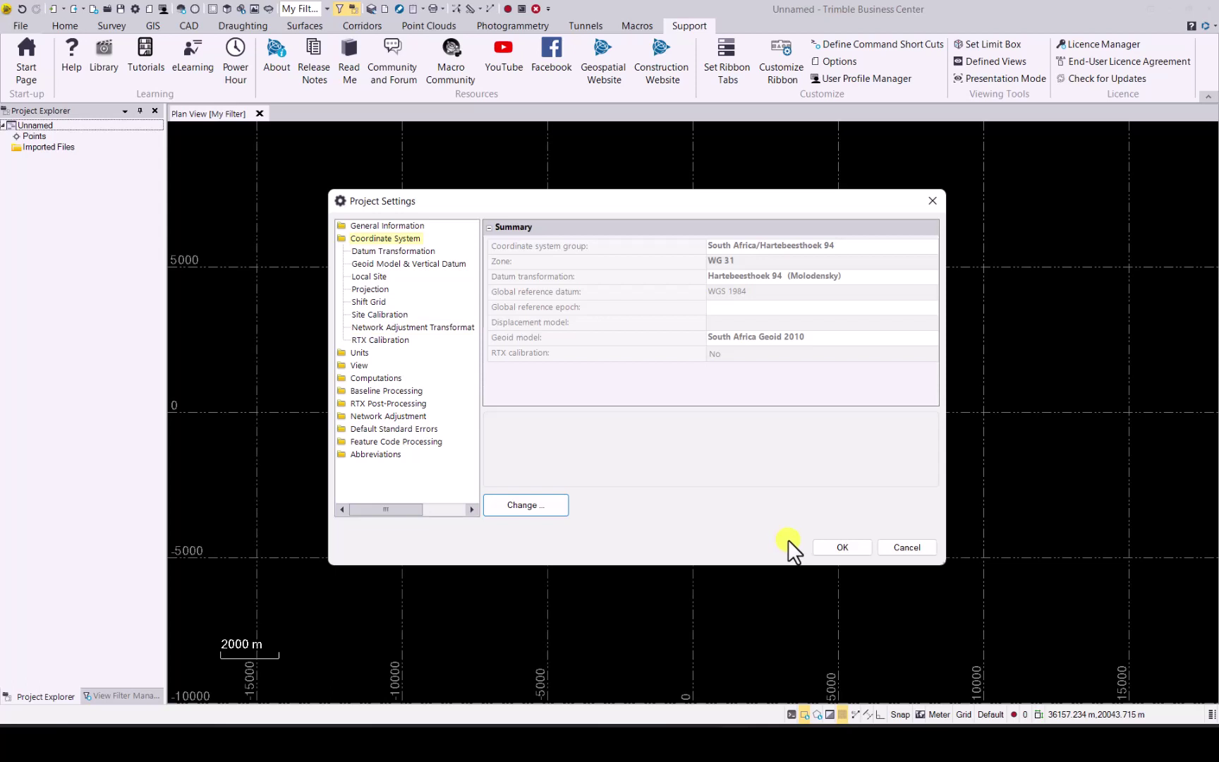
# Step: Apply the WG 31 project settings, then check the Project Templates list in the User Profile Manager
pyautogui.click(841, 548)
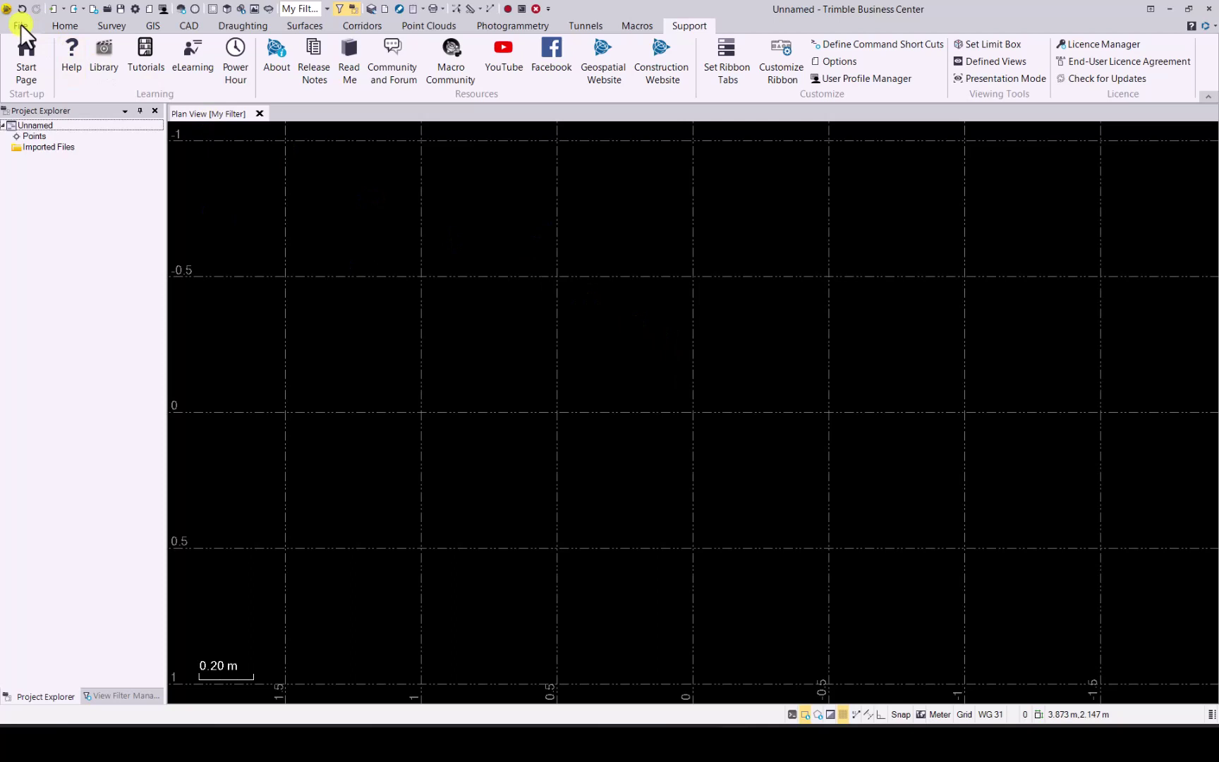
pyautogui.click(868, 80)
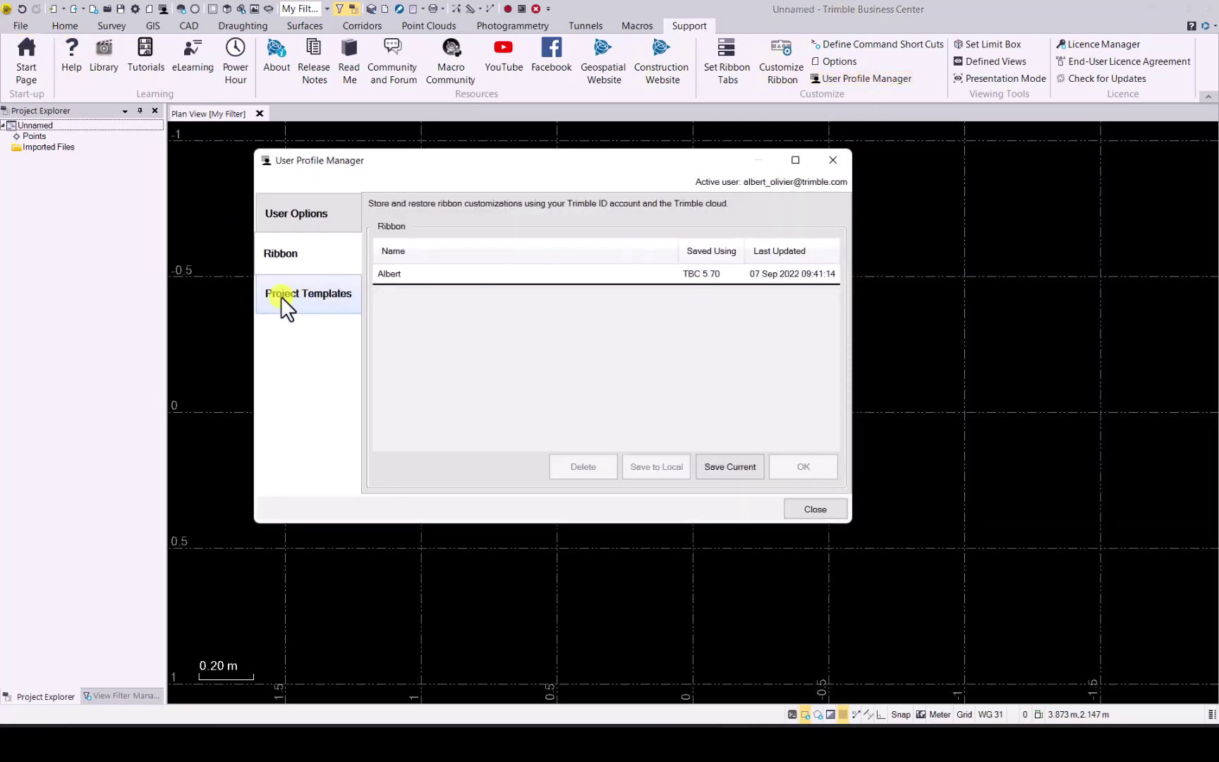
pyautogui.click(281, 296)
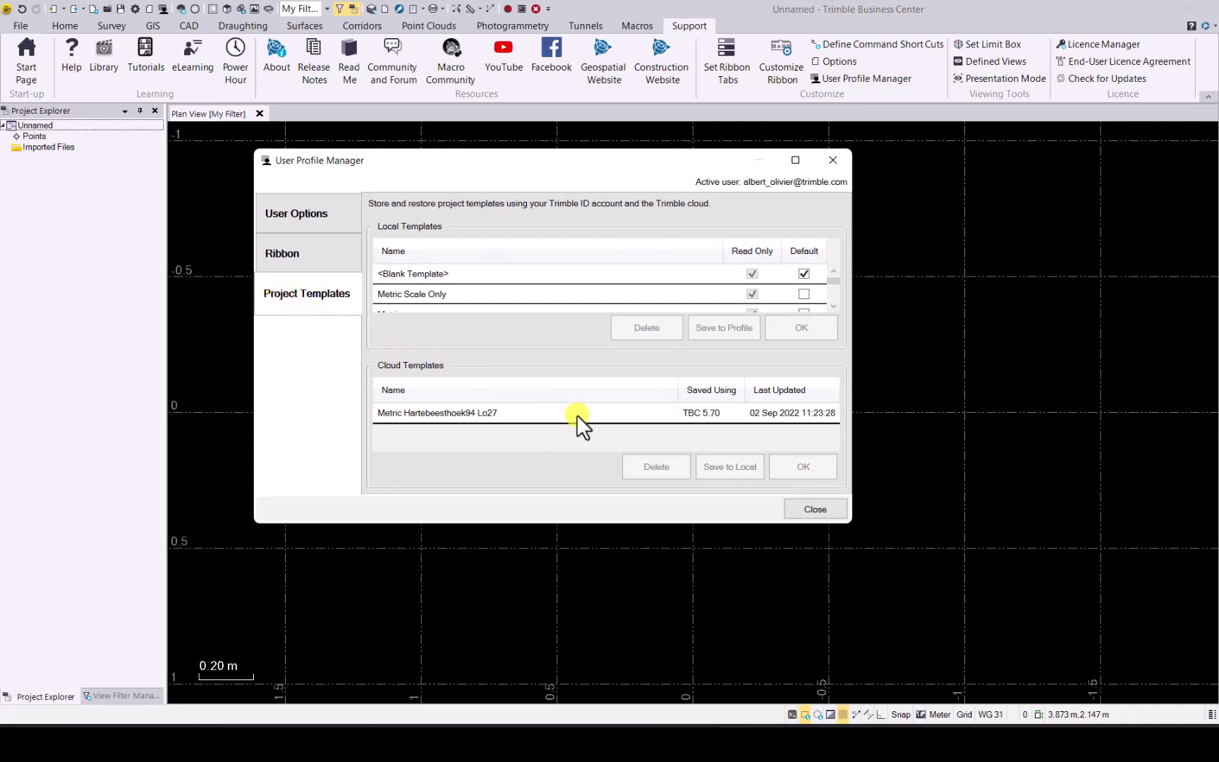
pyautogui.click(817, 510)
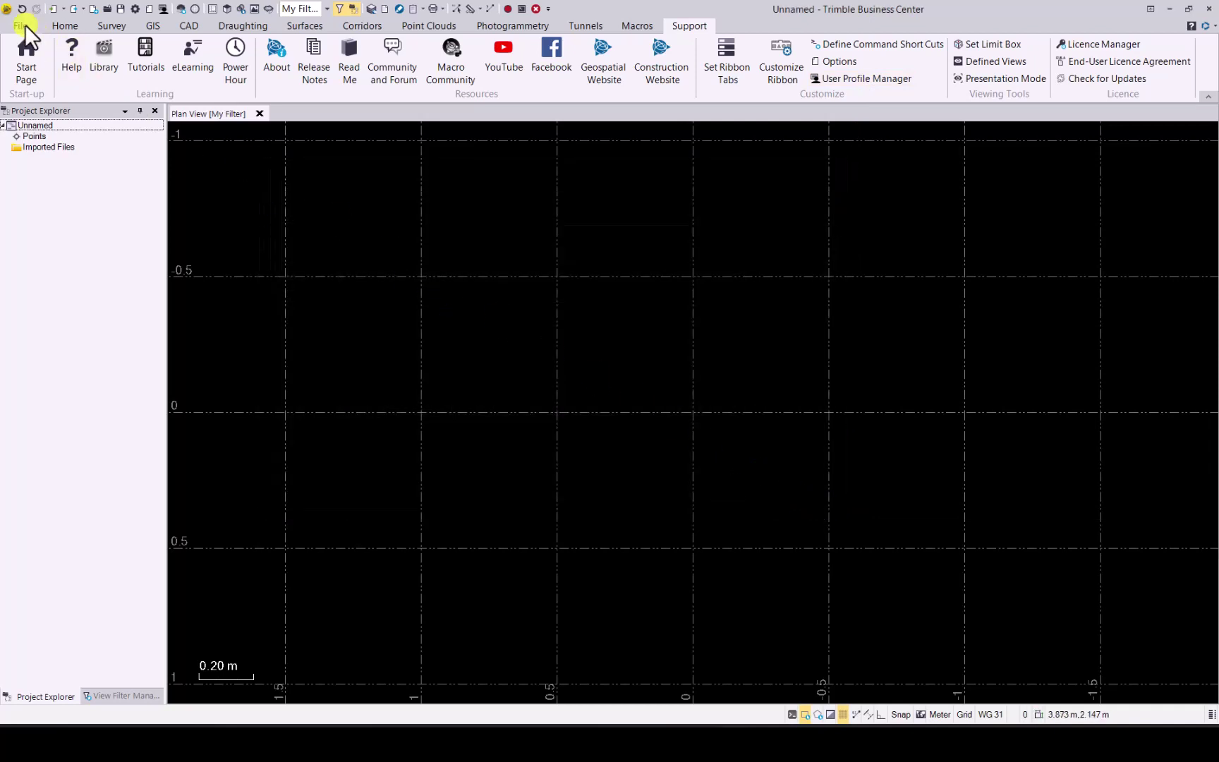
# Step: Save the project as template 'Test1' with Save Template to Profile ticked, accepting point cloud removal
pyautogui.click(25, 25)
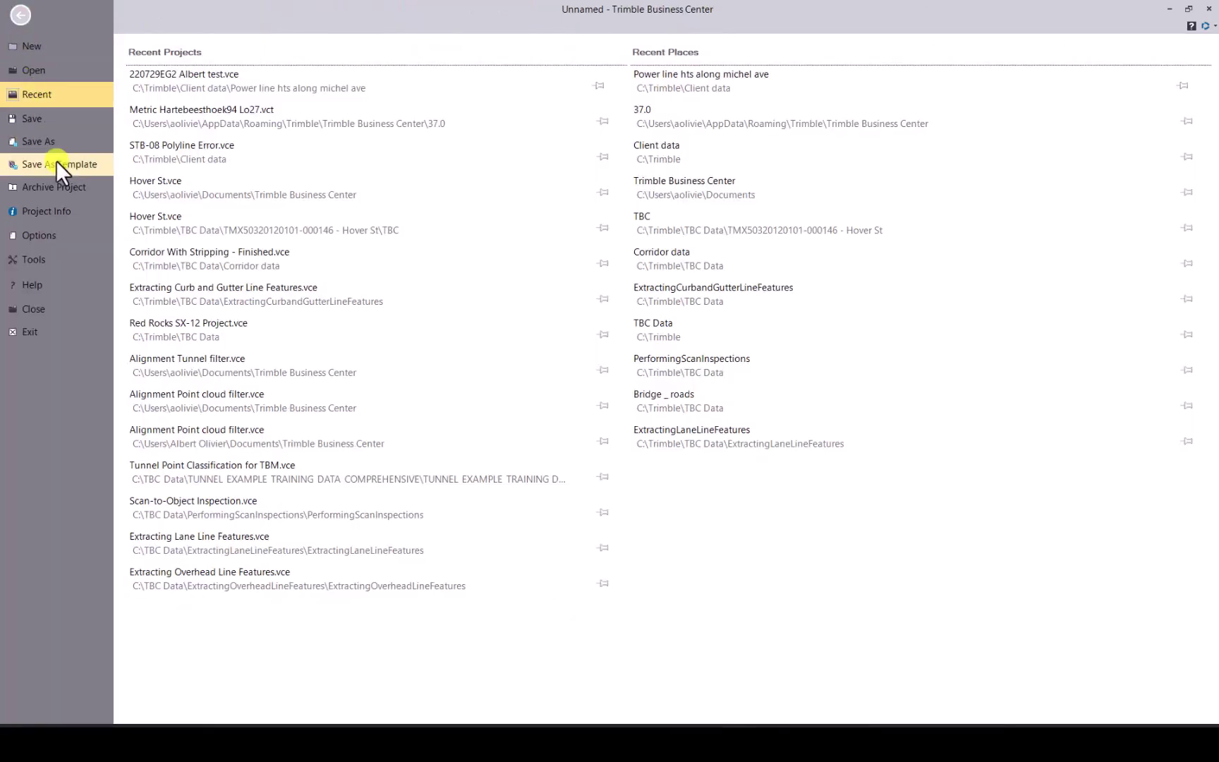
pyautogui.click(56, 164)
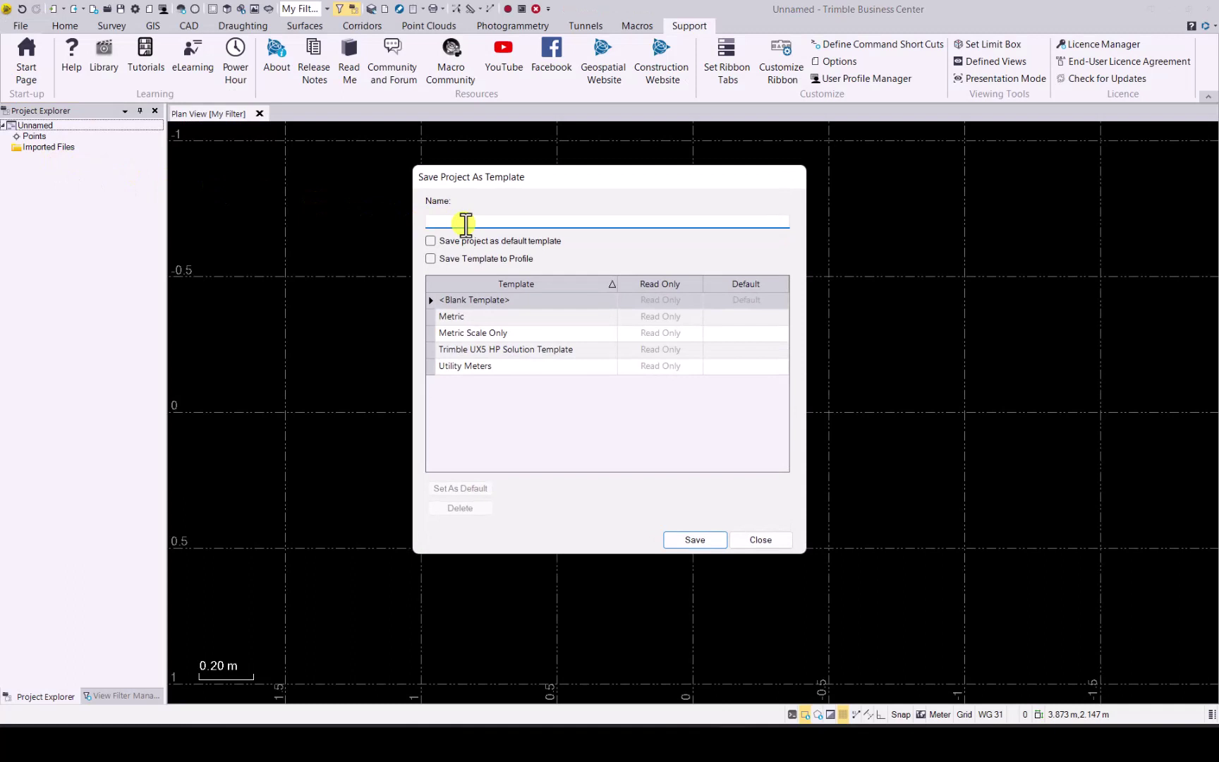
pyautogui.write('Test1')
pyautogui.click(431, 258)
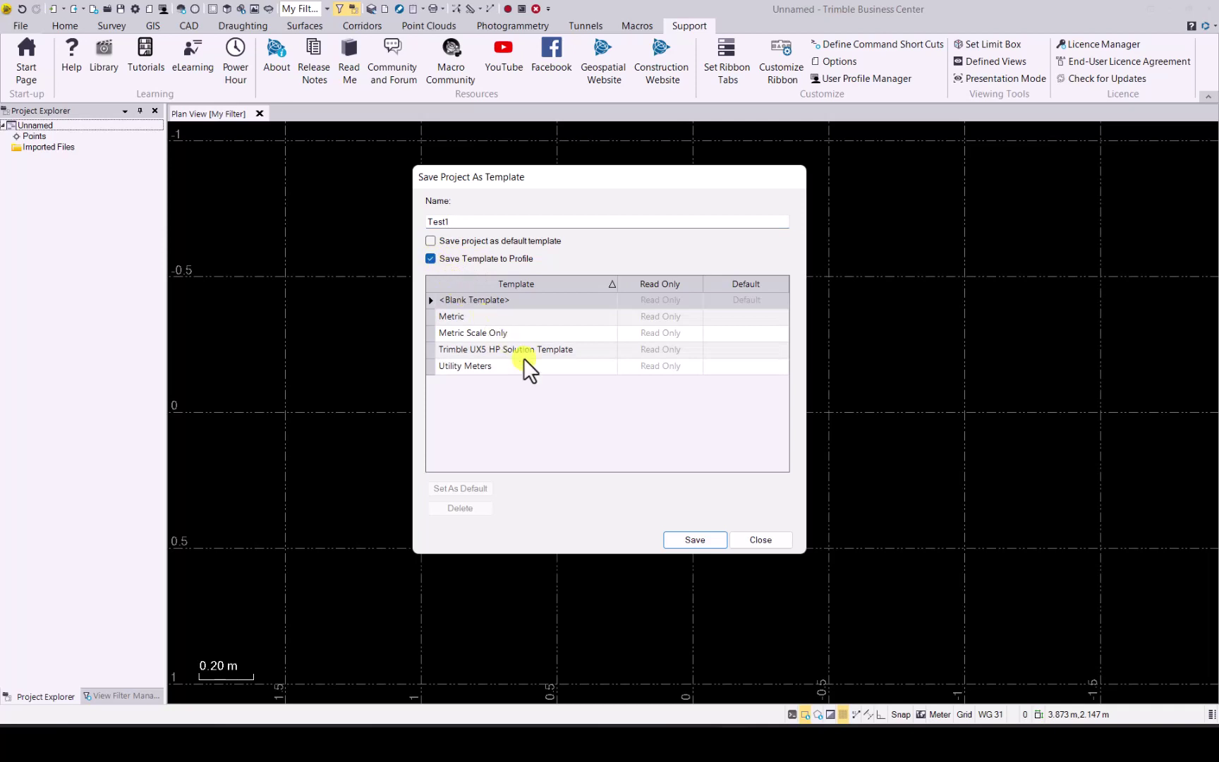
pyautogui.click(688, 539)
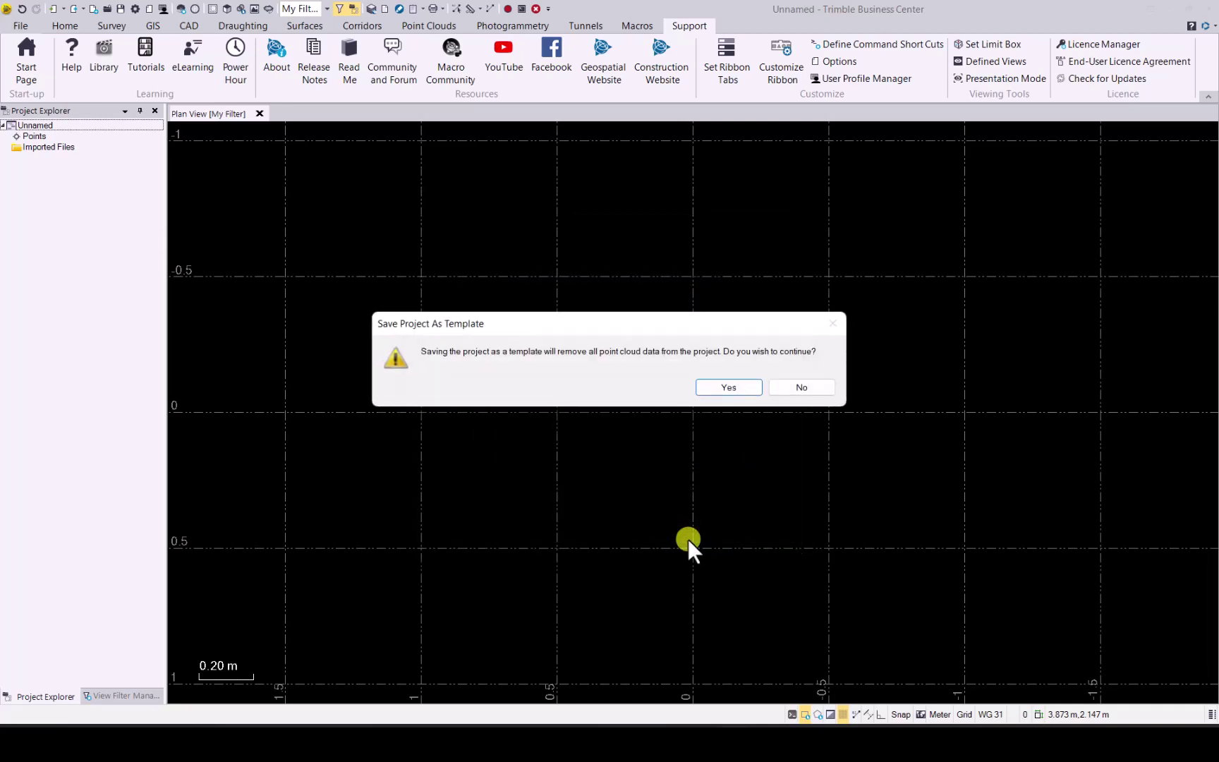
pyautogui.click(727, 388)
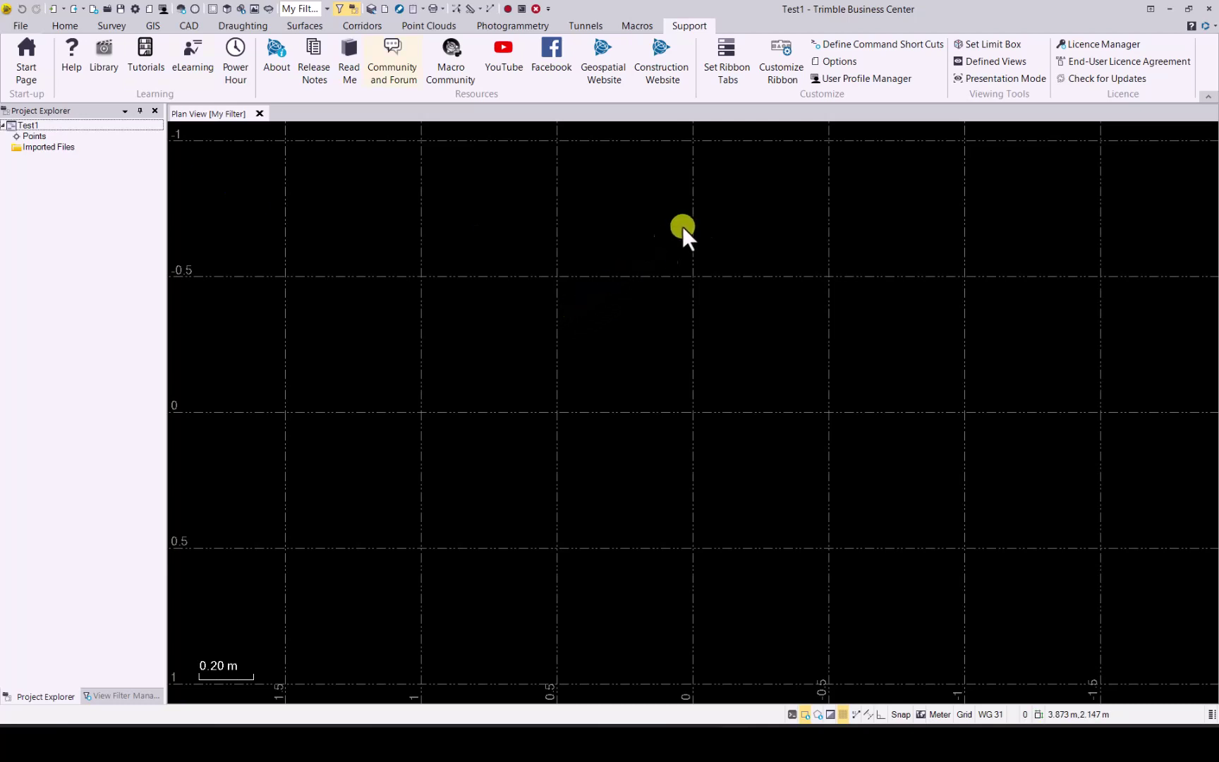
# Step: Select Metric Hartebeesthoek94 Lo27 under Cloud Templates and save it to the local templates
pyautogui.click(879, 76)
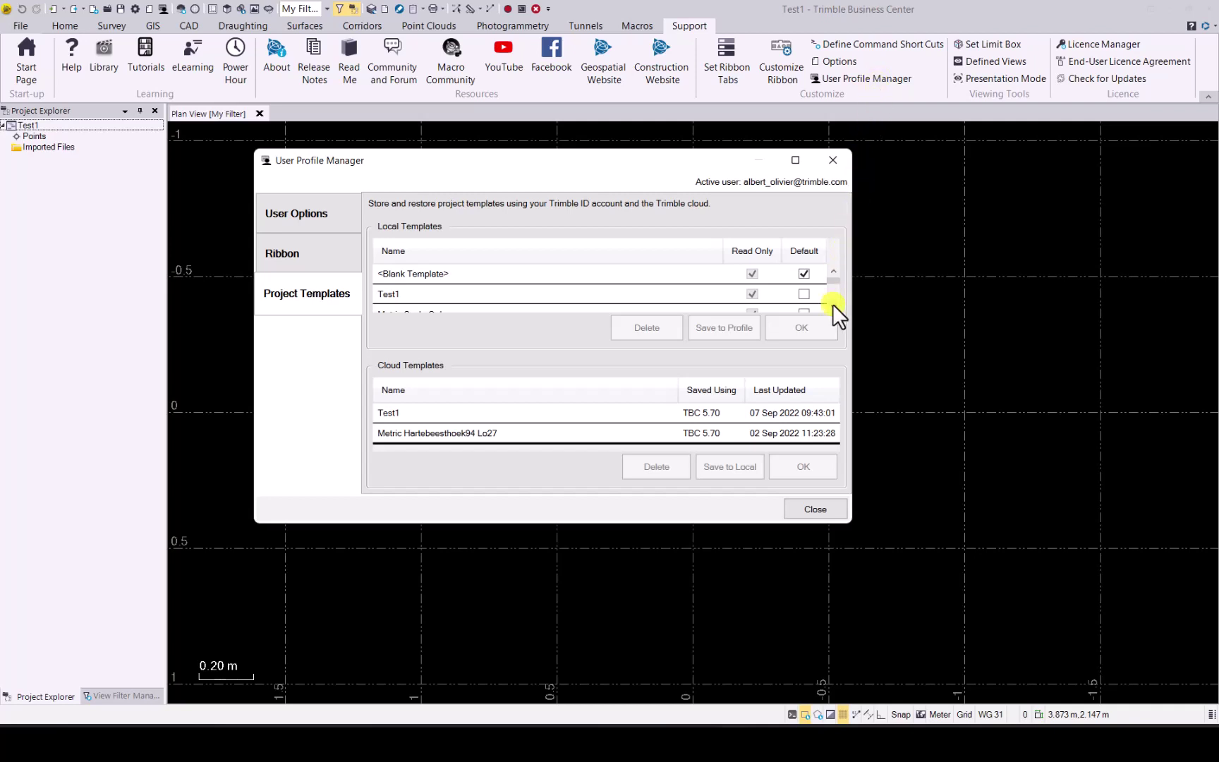
pyautogui.scroll(-4, 833, 304)
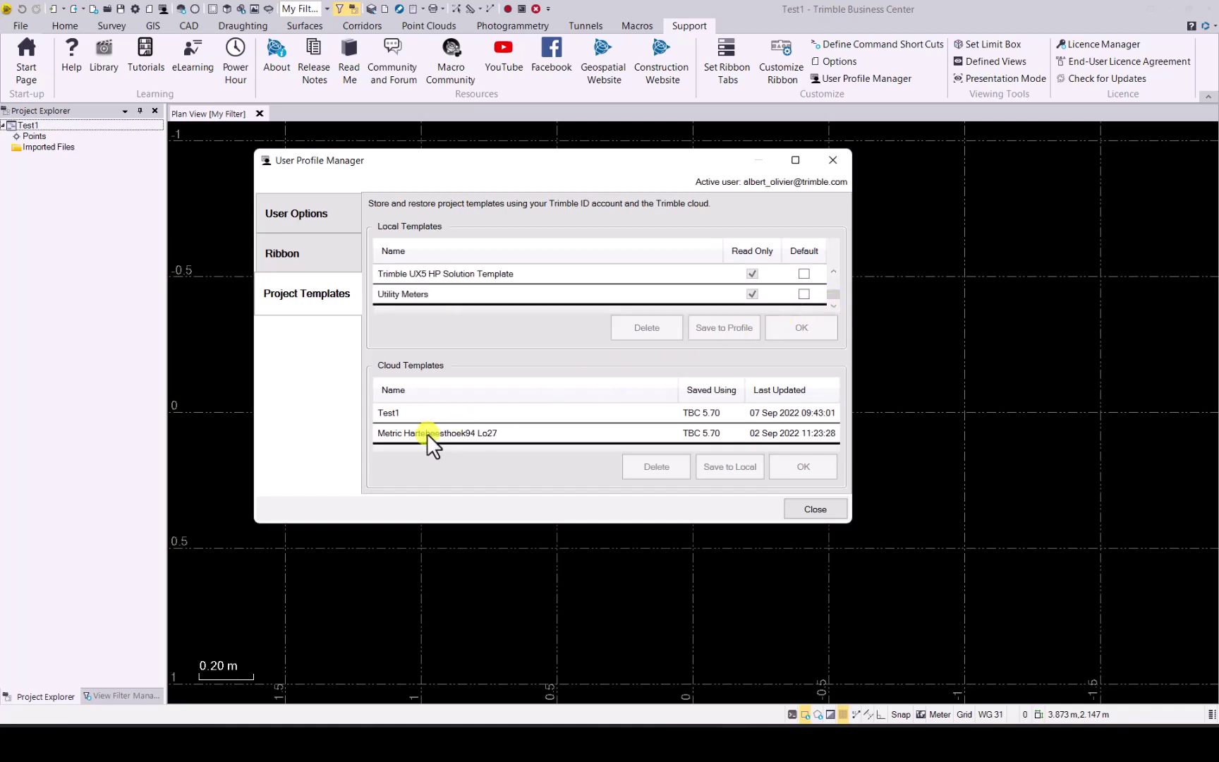
pyautogui.click(460, 434)
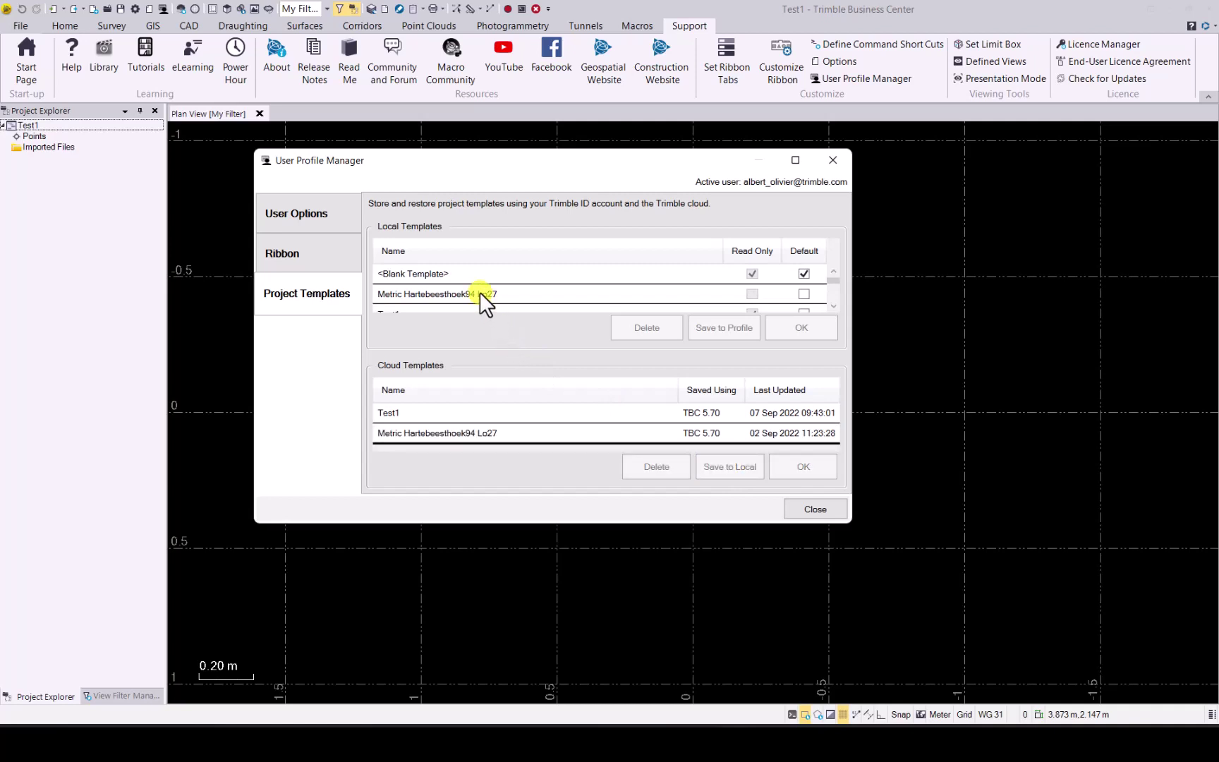
pyautogui.click(836, 305)
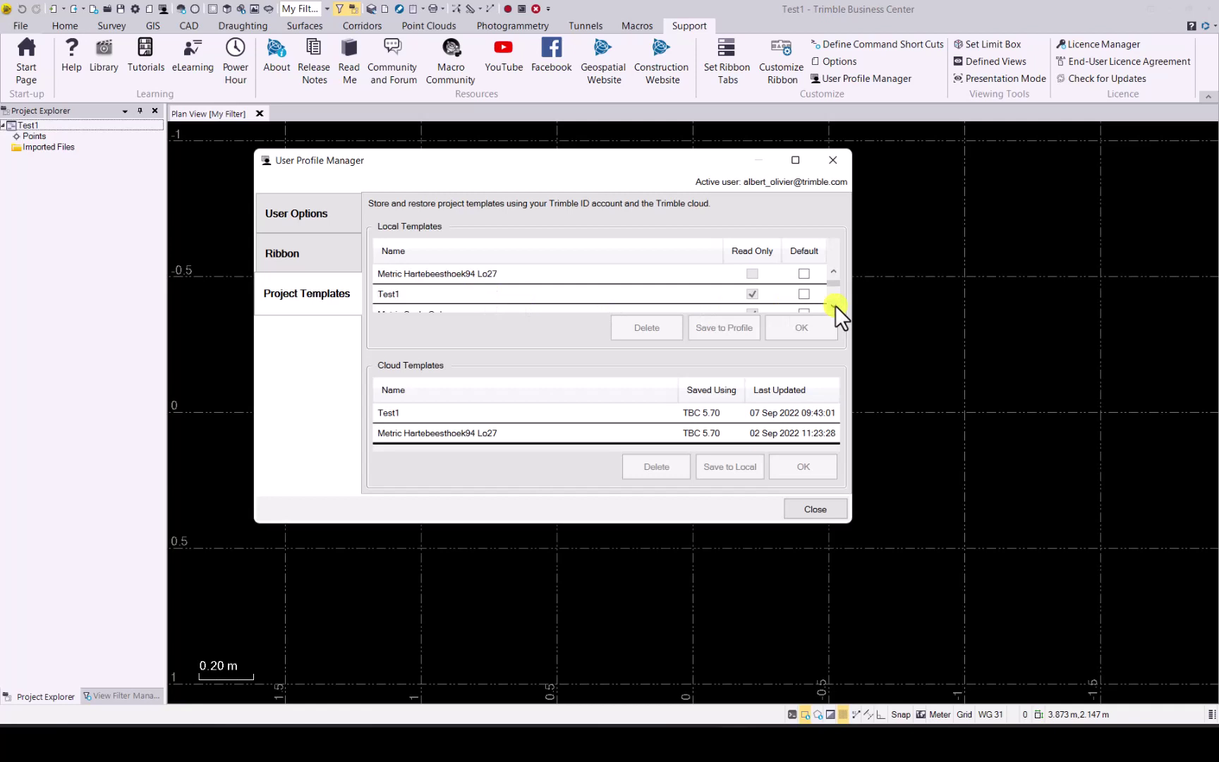
pyautogui.click(835, 305)
pyautogui.click(832, 271)
pyautogui.click(819, 505)
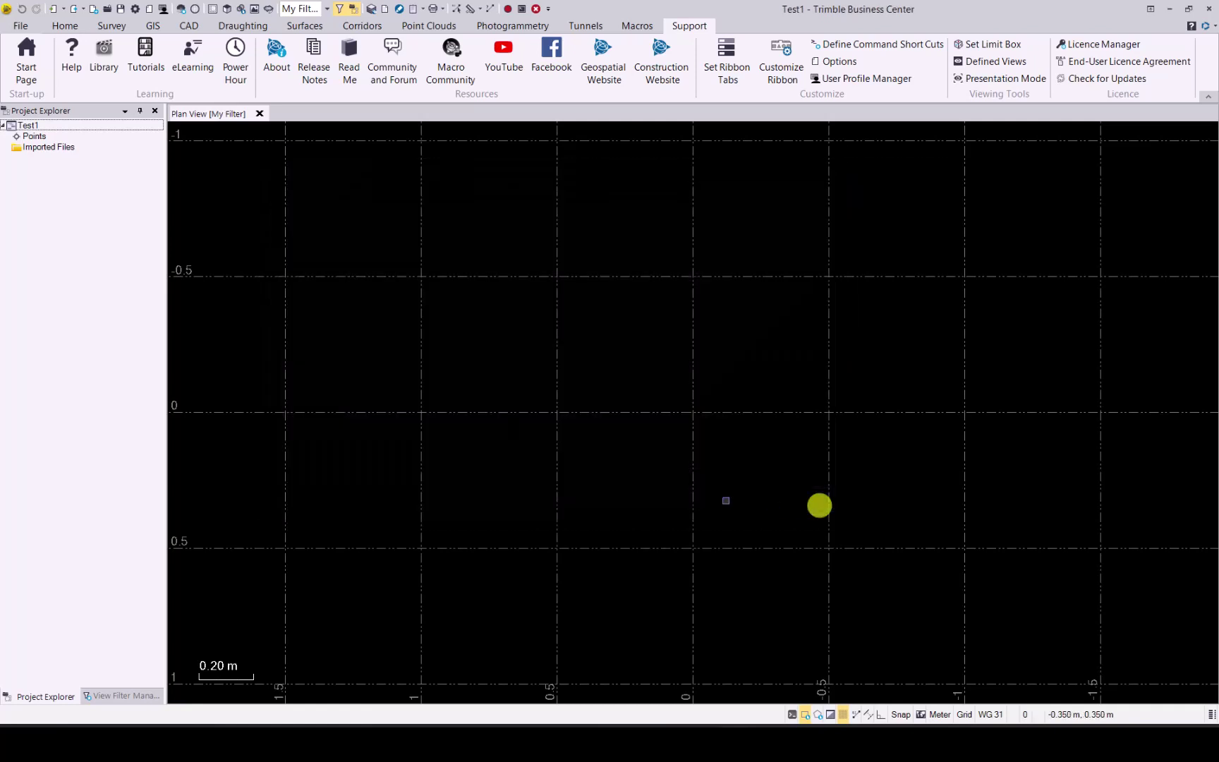